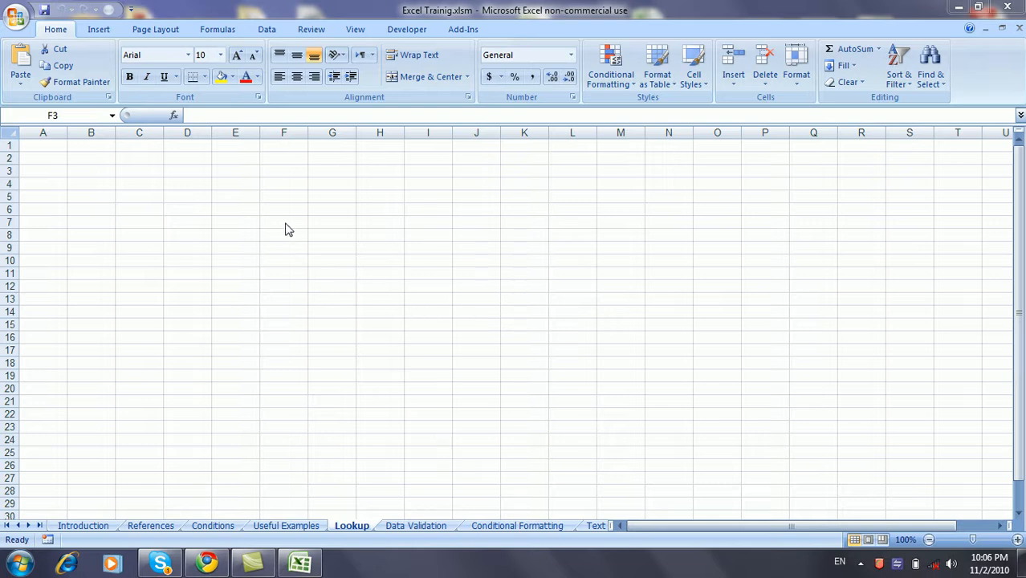
Enter VLOOKUP in E4 and HLOOKUP in E5.
left_click(219, 182)
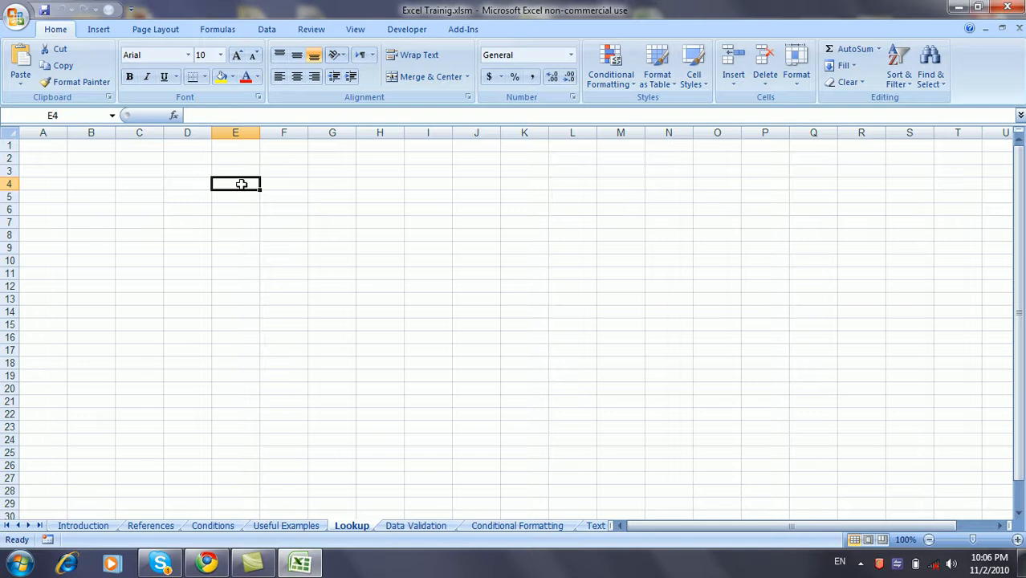
type("VLOOKUP")
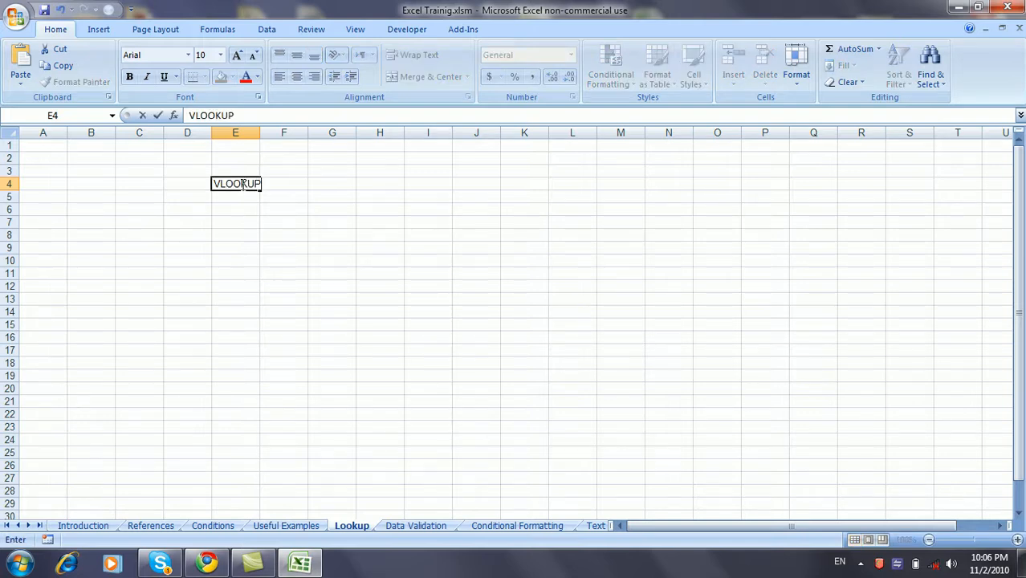
key("Return")
type("HL")
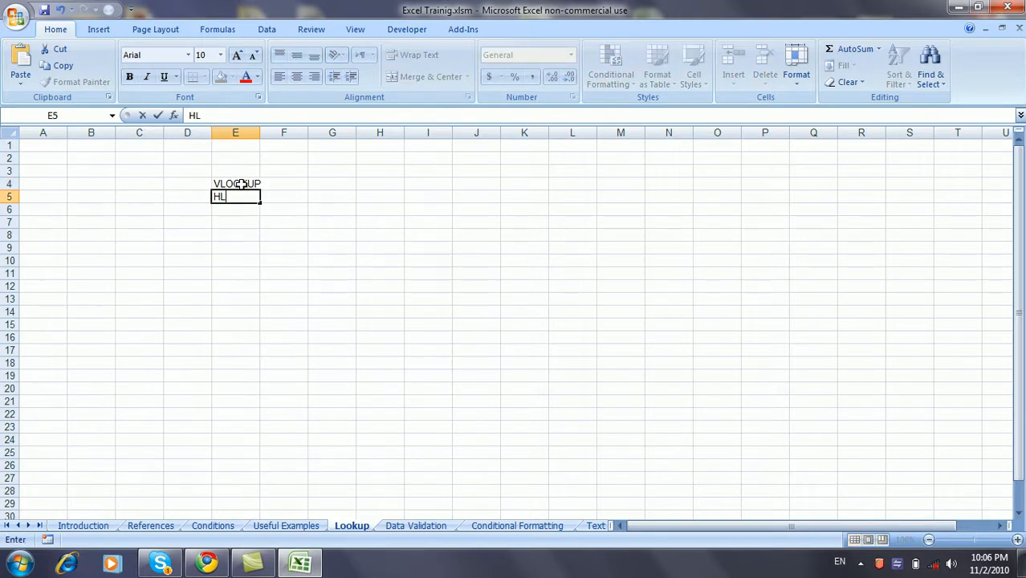
type("OOKUP")
key("Return")
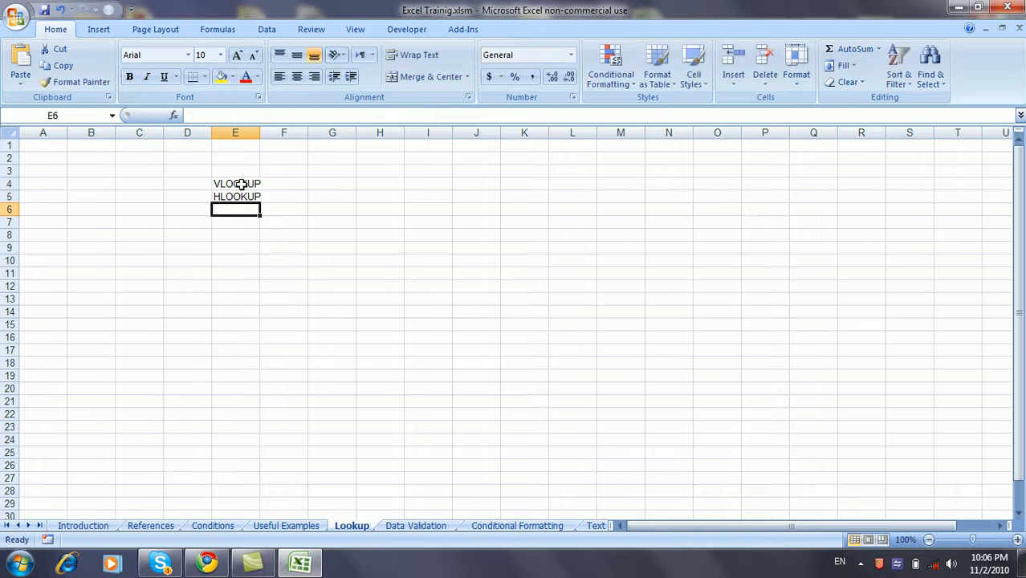
Copy the employee table from the Introduction sheet and paste it at E9 on Lookup.
left_click(245, 247)
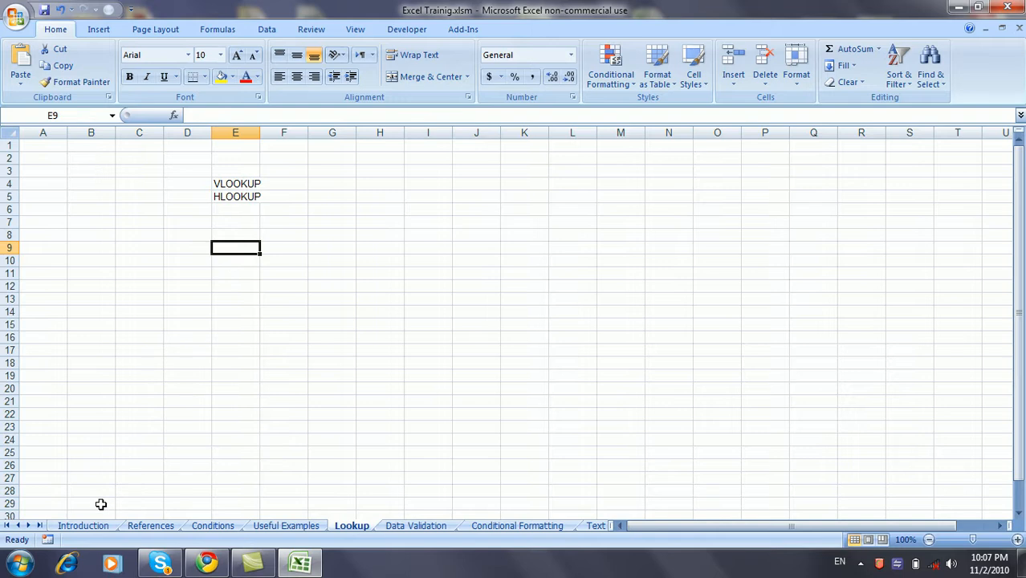
left_click(88, 527)
left_click_drag(99, 165, 417, 331)
key("ctrl+c")
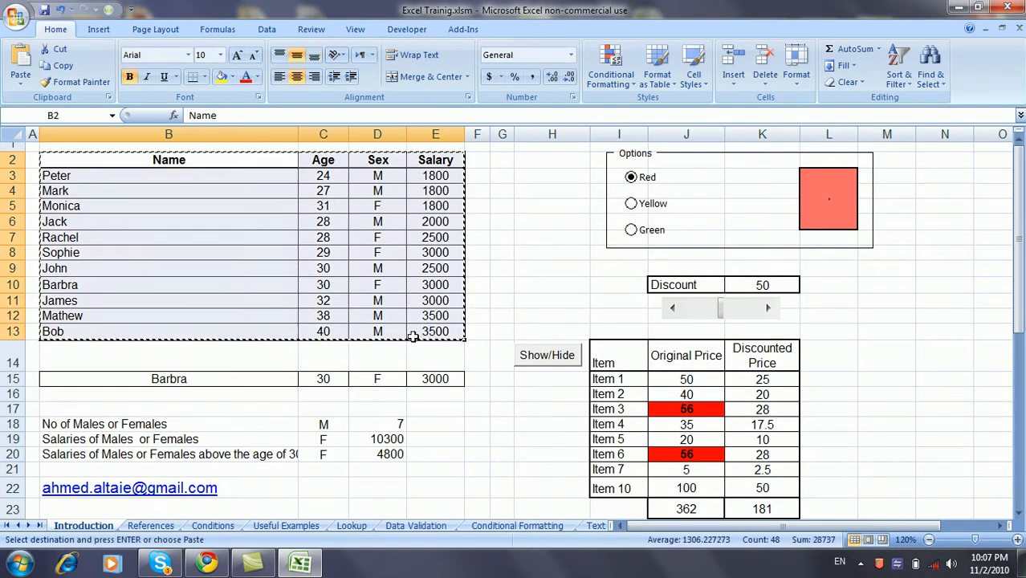
left_click(351, 526)
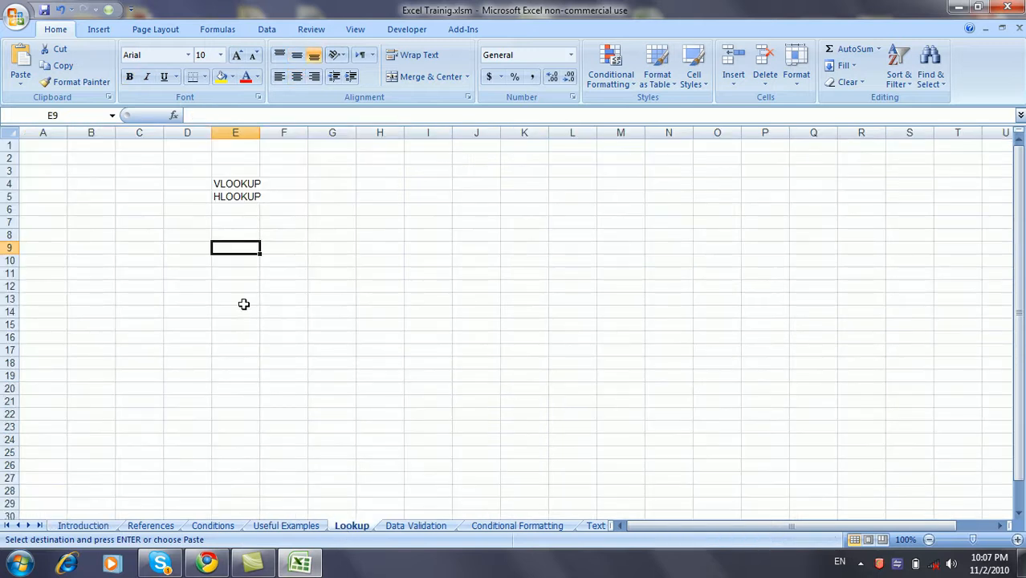
key("ctrl+v")
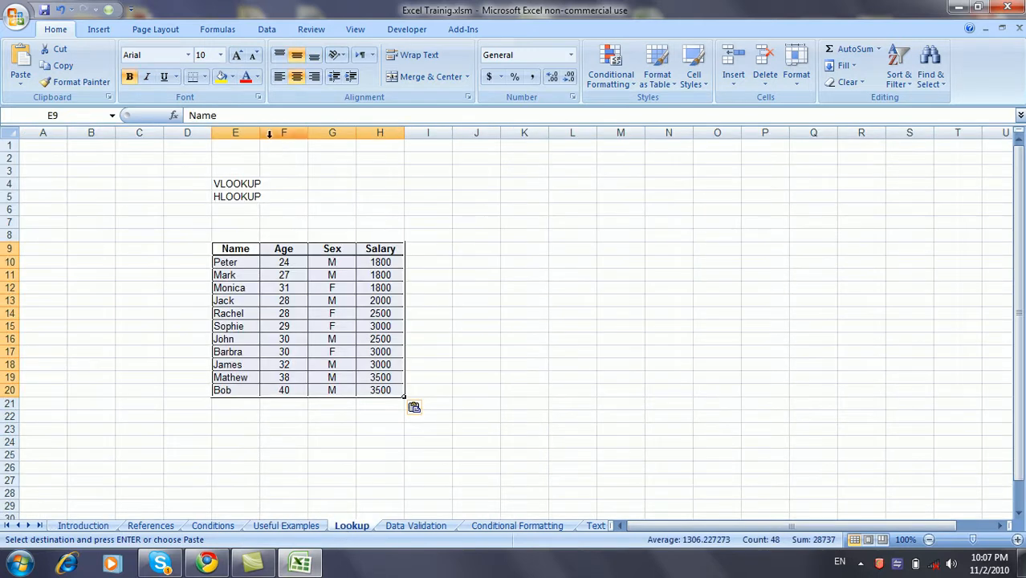
left_click(475, 273)
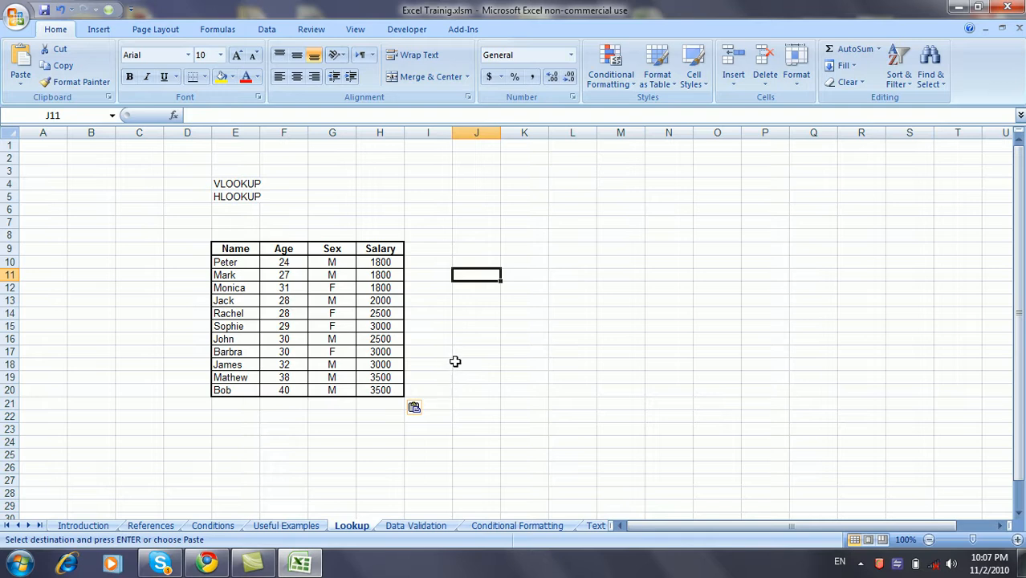
left_click(249, 430)
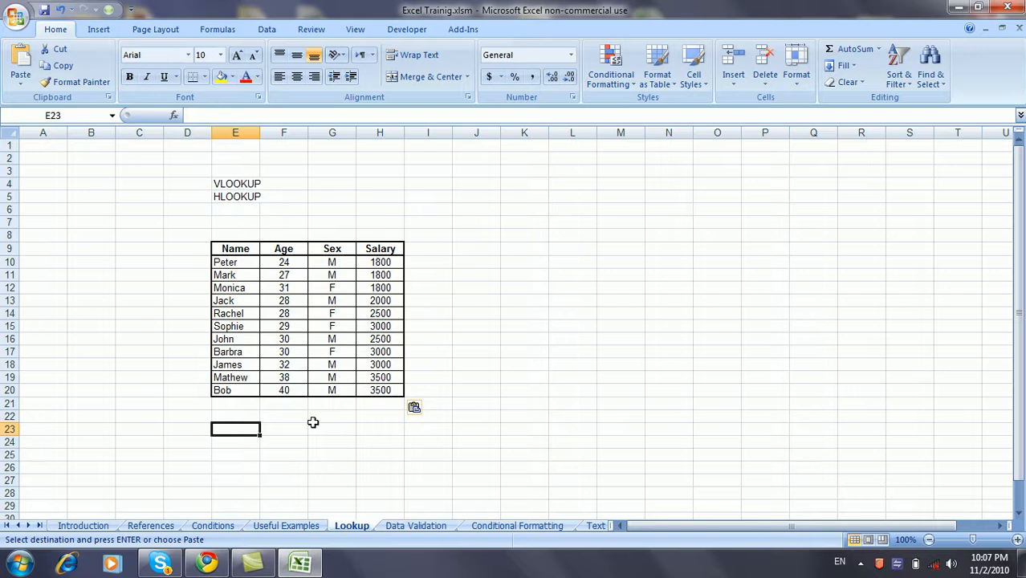
Enter the headings Name, Age, Gender and Salary in E23:H23.
type("Name")
key("Return")
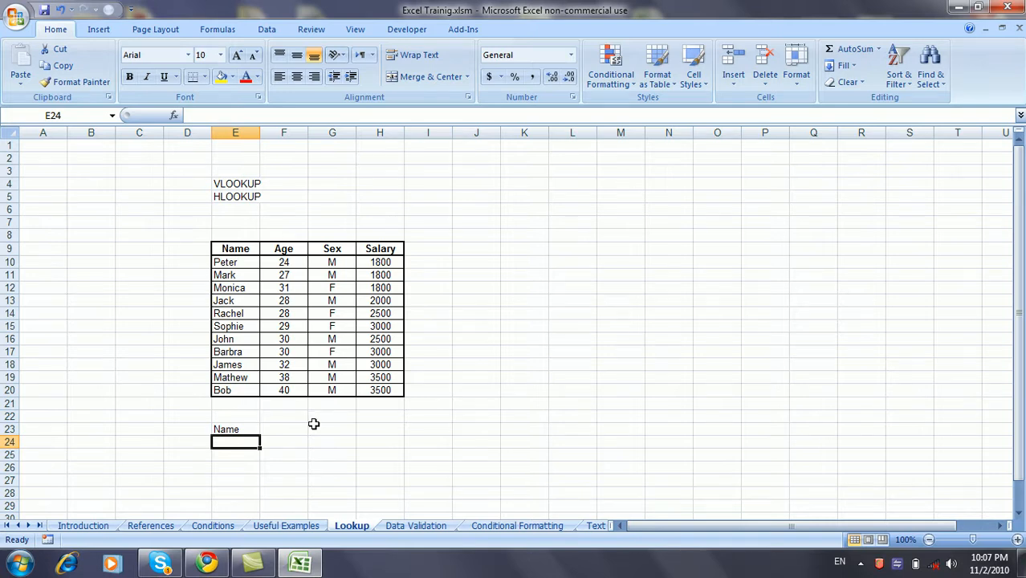
left_click(297, 430)
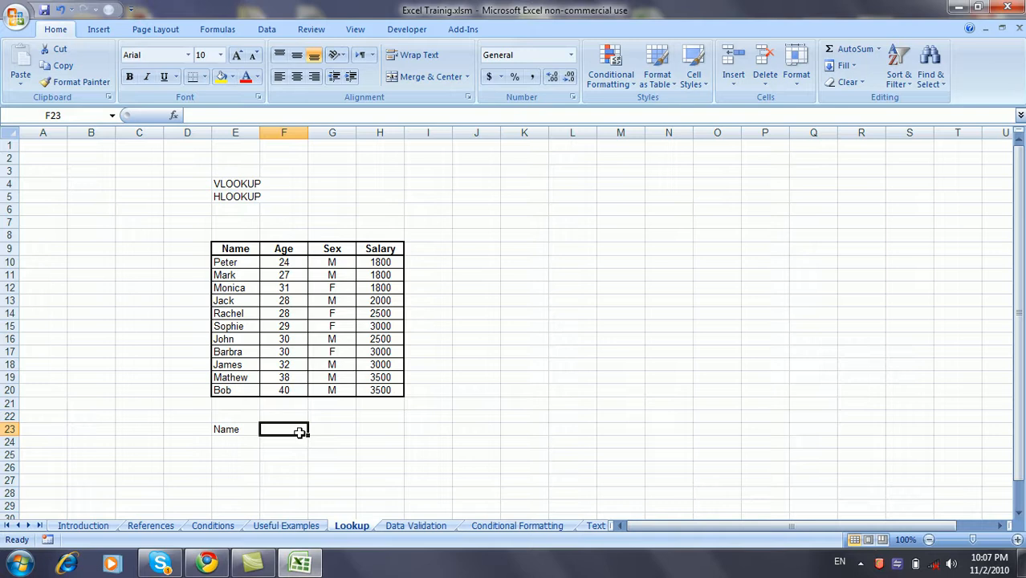
type("Age")
key("Tab")
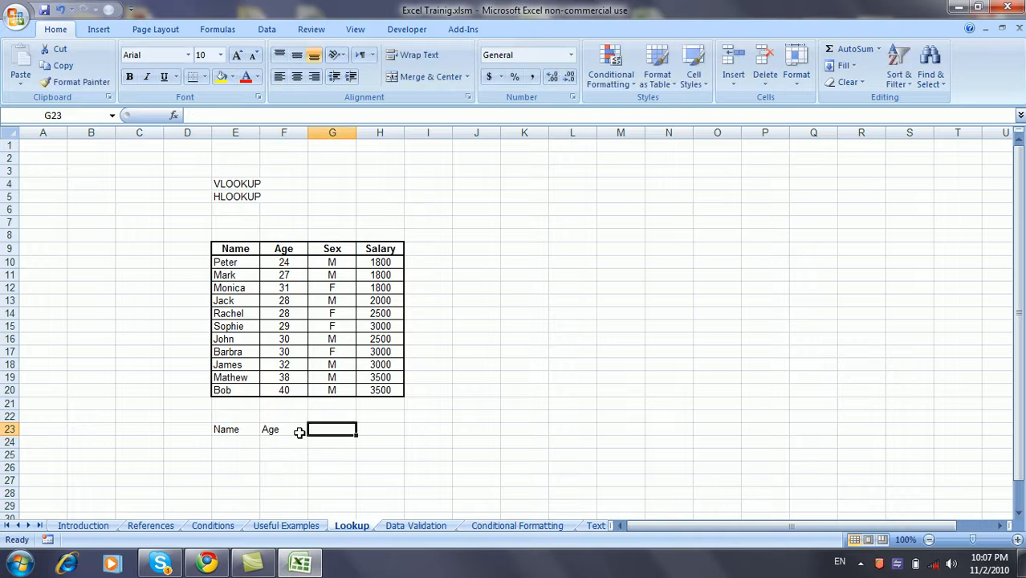
type("Gender")
key("Tab")
type("salary")
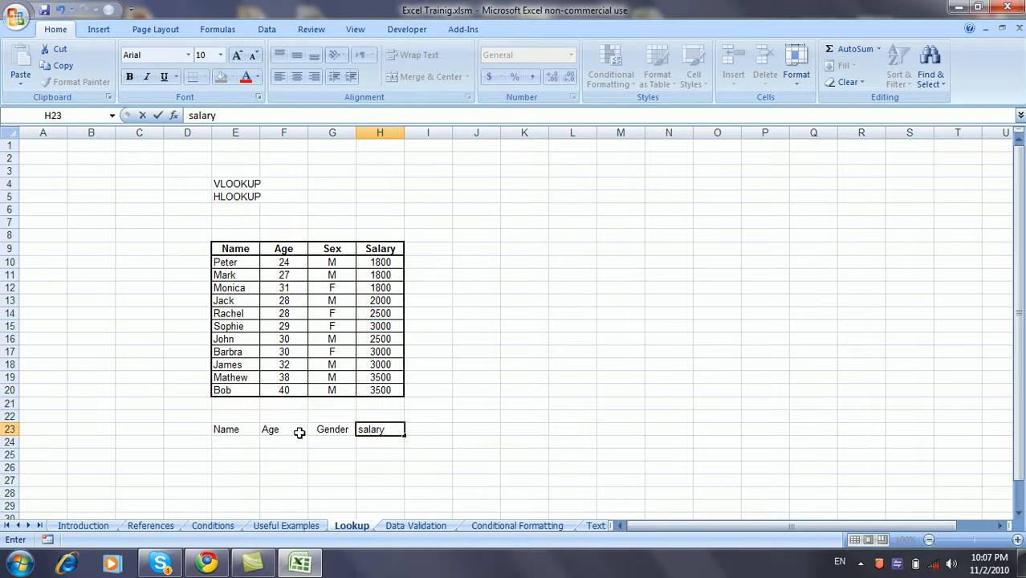
key("Return")
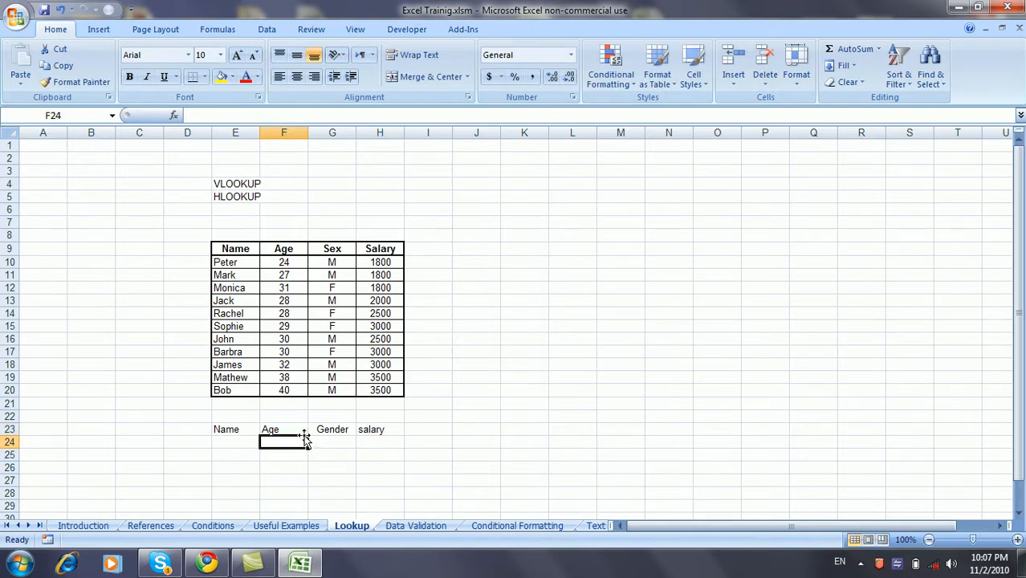
double_click(360, 430)
key("BackSpace")
type("S")
key("Return")
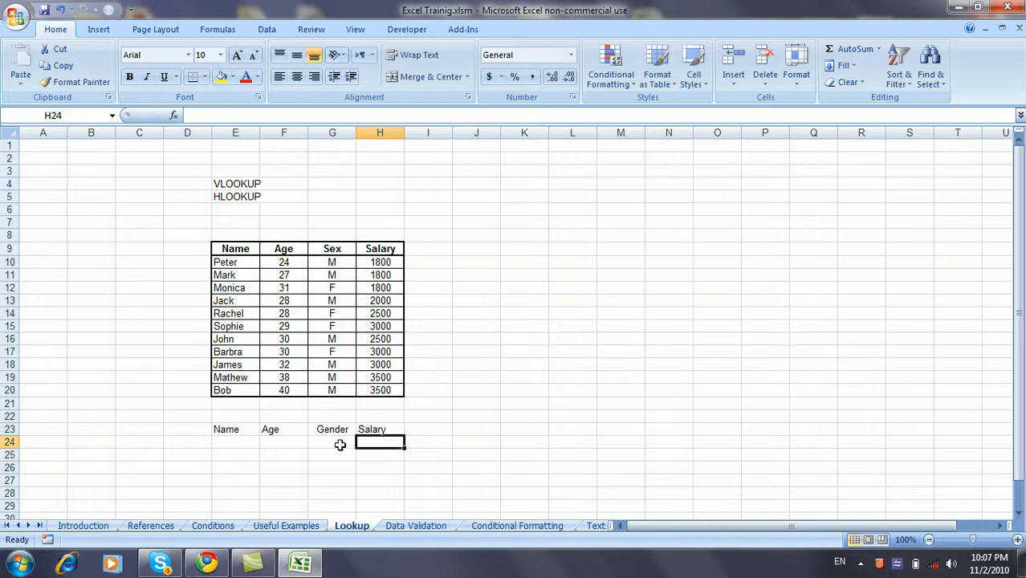
Apply All Borders to the lookup area E23:H24.
left_click(226, 443)
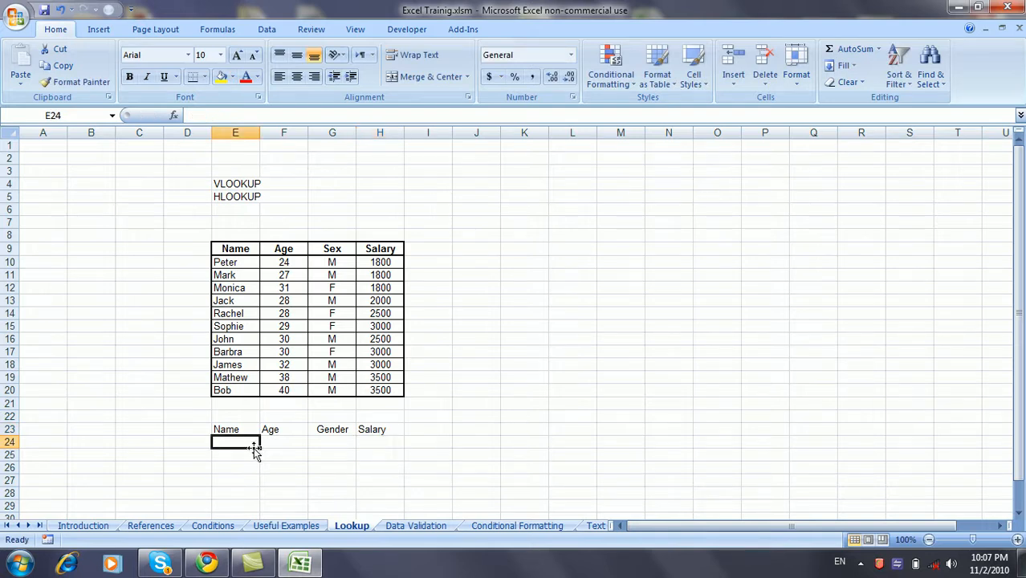
left_click_drag(224, 430, 362, 442)
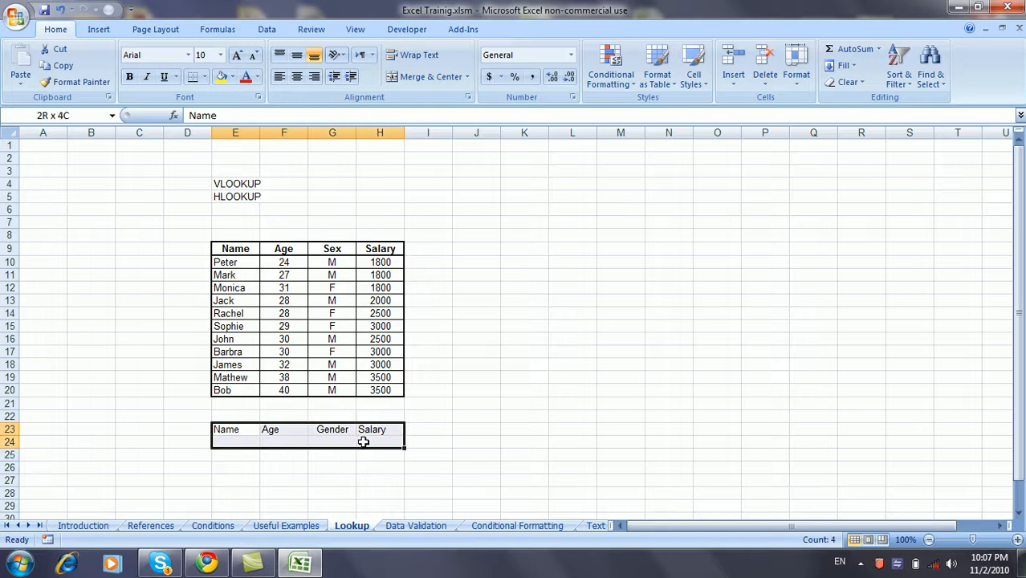
left_click(206, 77)
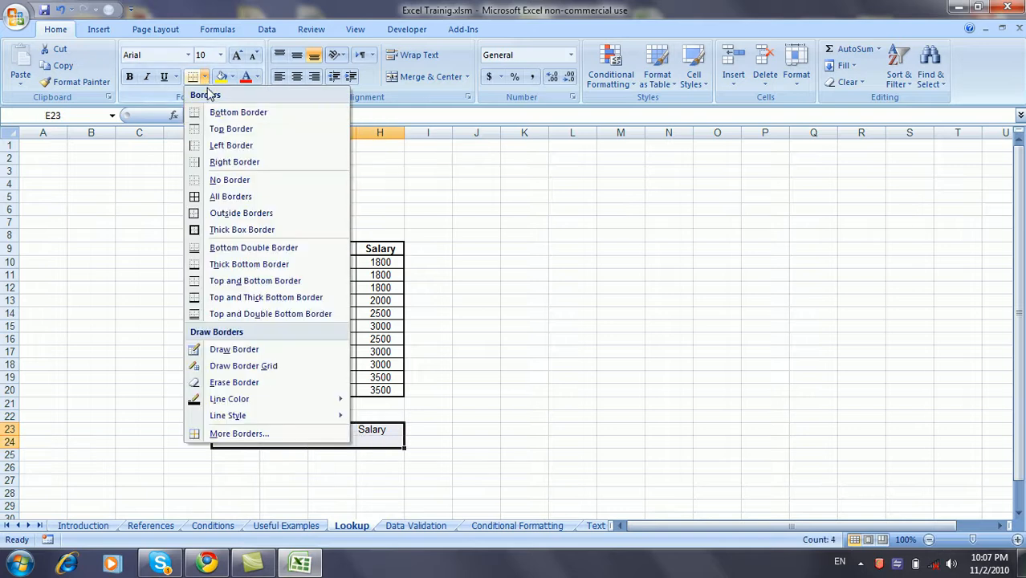
left_click(231, 199)
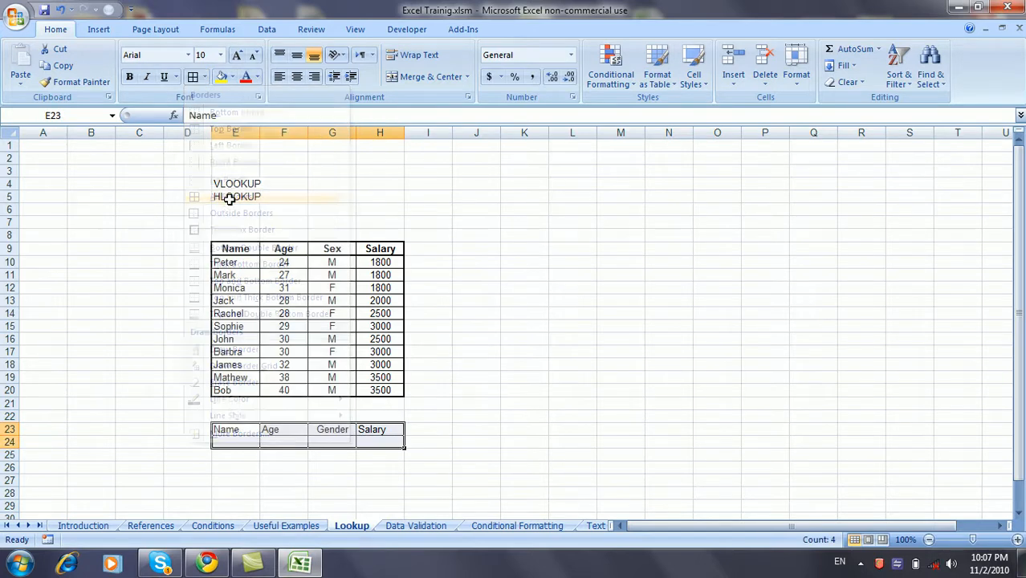
left_click(247, 440)
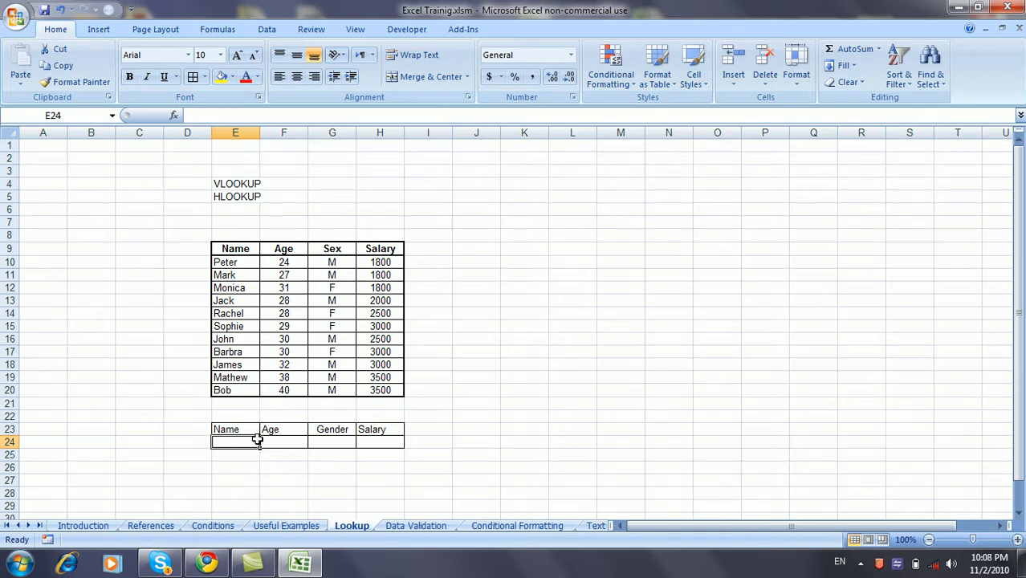
Give E24 List data validation with source E10:E20.
left_click(267, 30)
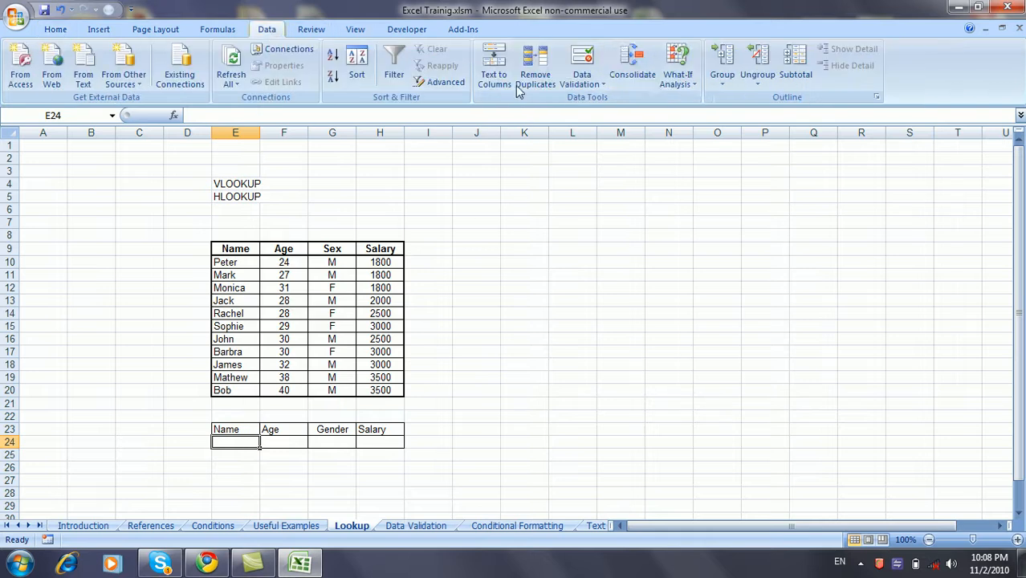
left_click(583, 79)
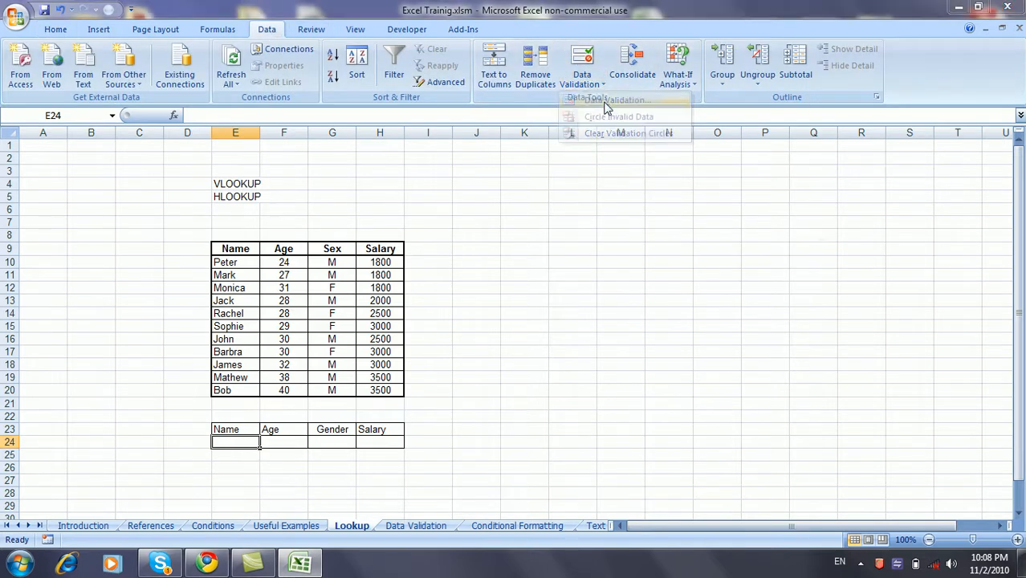
left_click(608, 100)
left_click(641, 317)
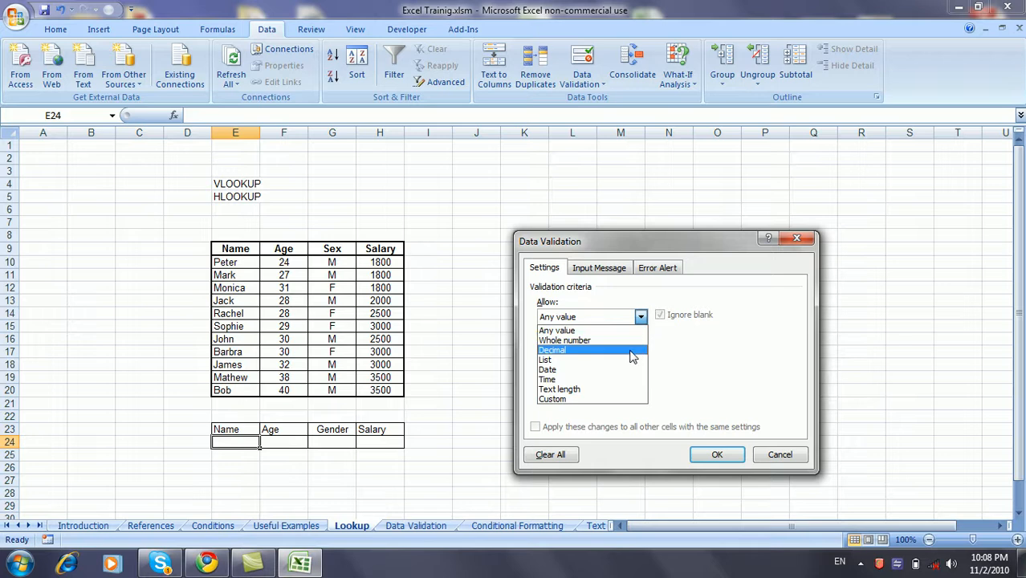
left_click(633, 353)
left_click(641, 318)
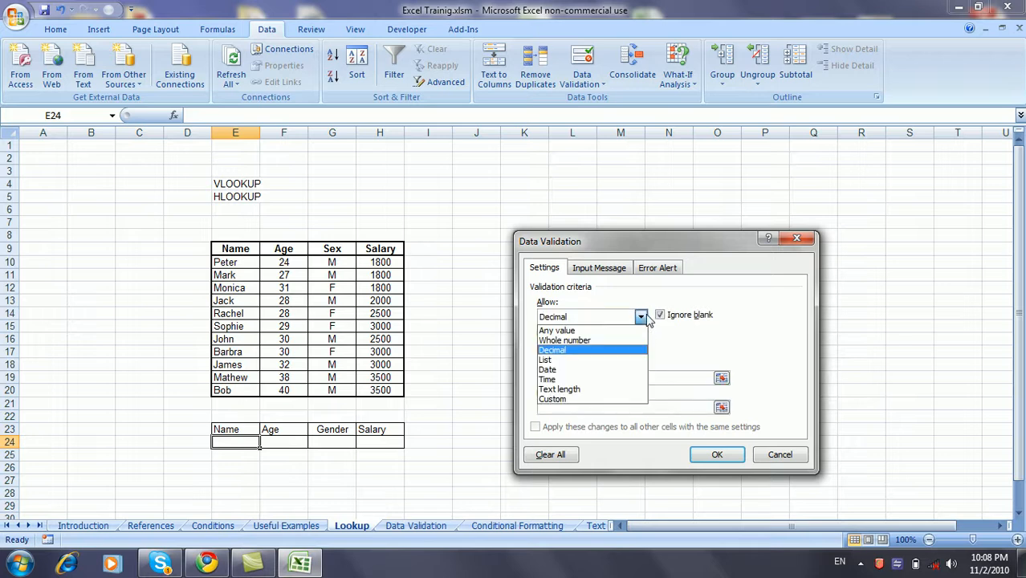
left_click(635, 360)
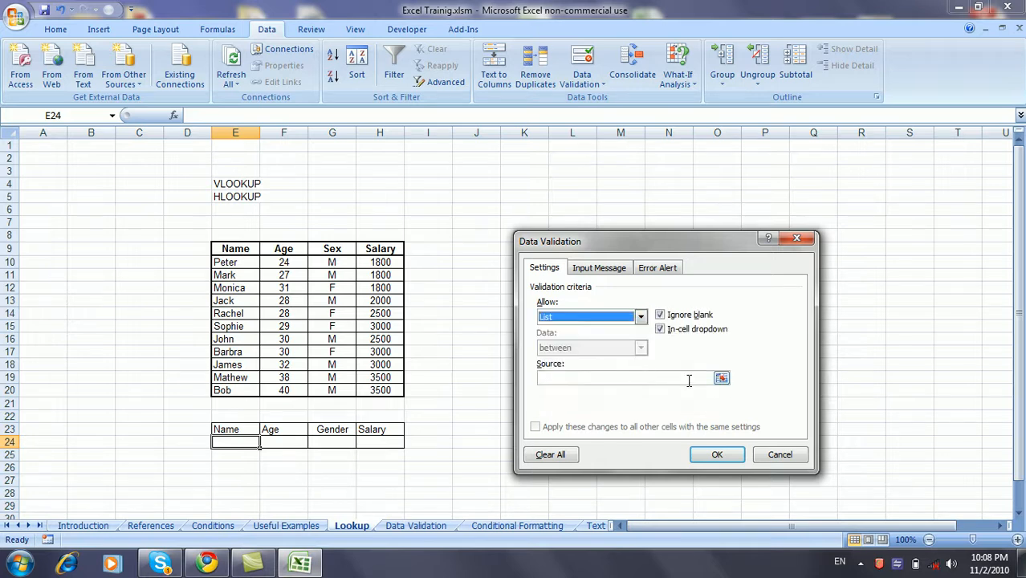
left_click(721, 377)
left_click_drag(249, 262, 249, 392)
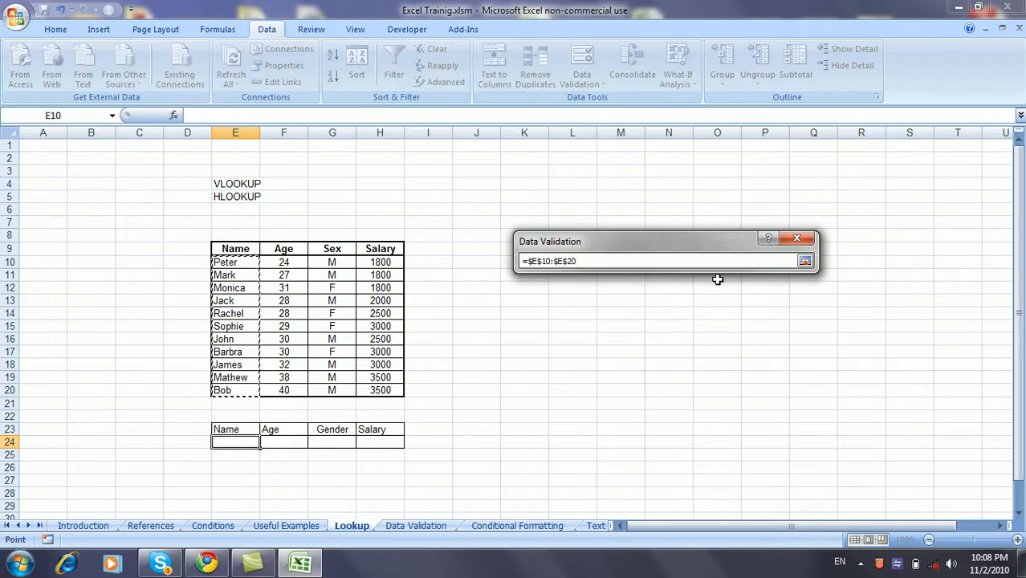
left_click(811, 261)
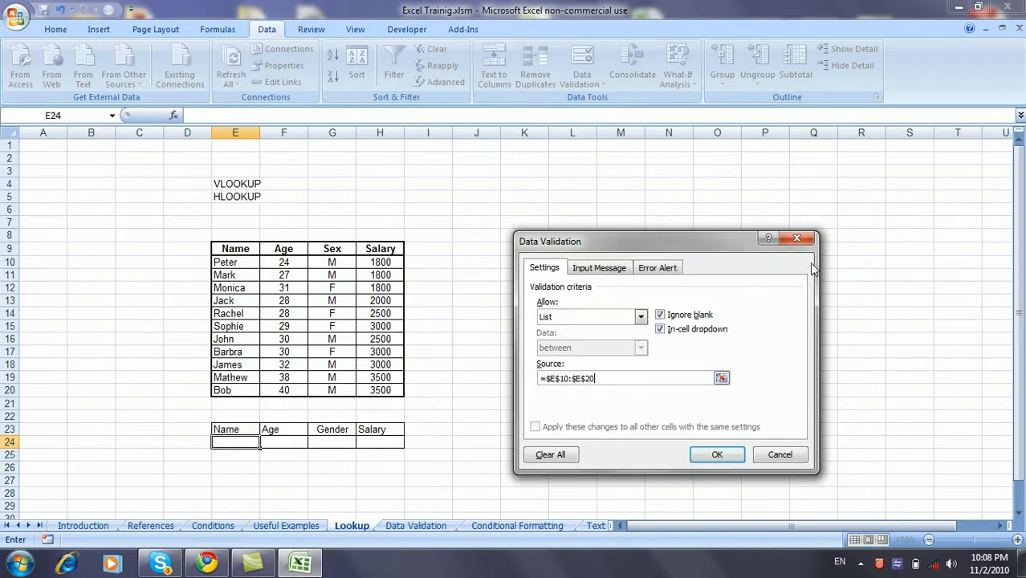
left_click(709, 455)
Choose the first employee name from E24's dropdown.
left_click(258, 458)
left_click(250, 440)
left_click(266, 442)
scroll(266, 482, "down", 1)
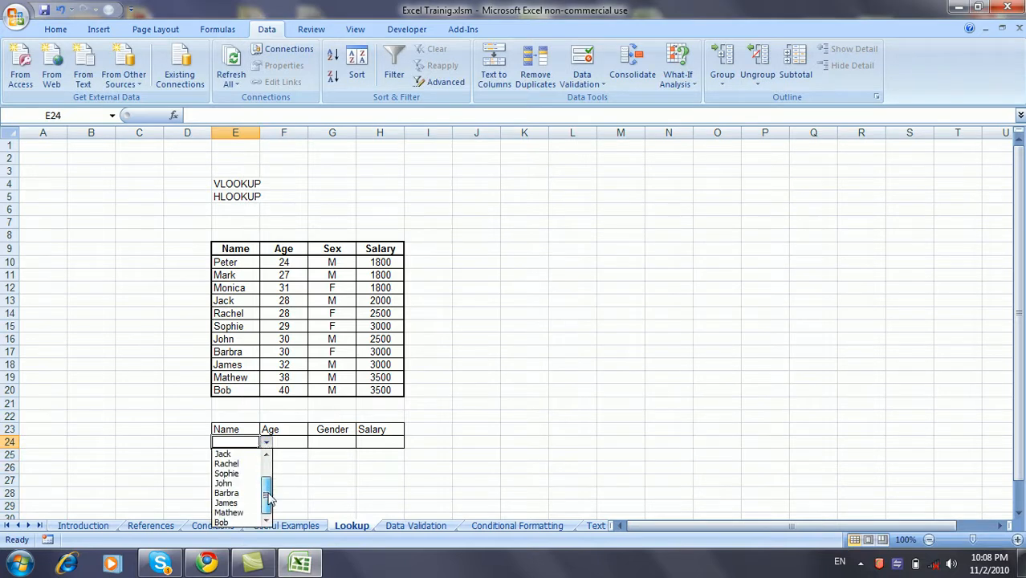
left_click(249, 486)
left_click(266, 443)
scroll(266, 472, "up", 1)
left_click(241, 454)
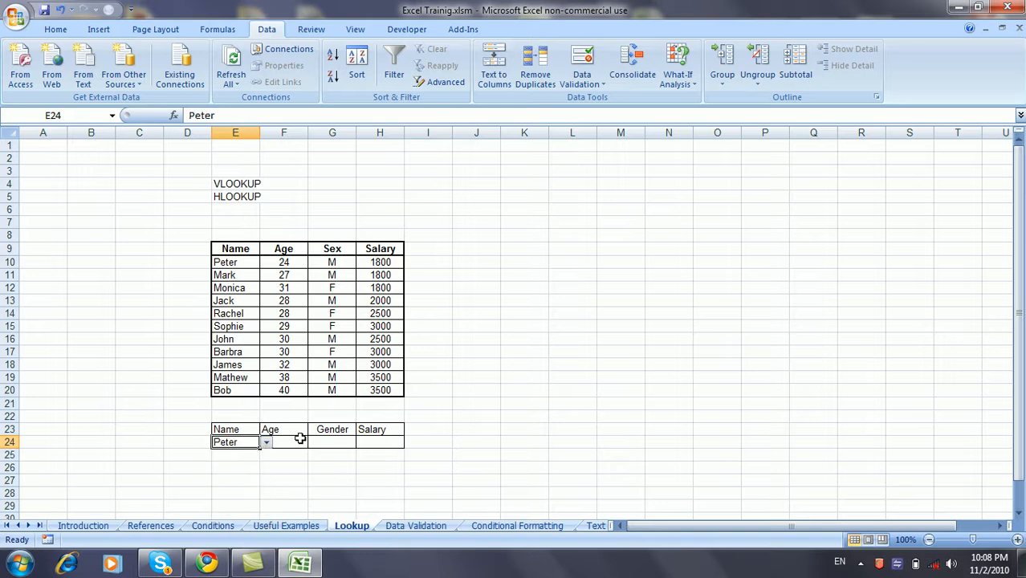
left_click(299, 440)
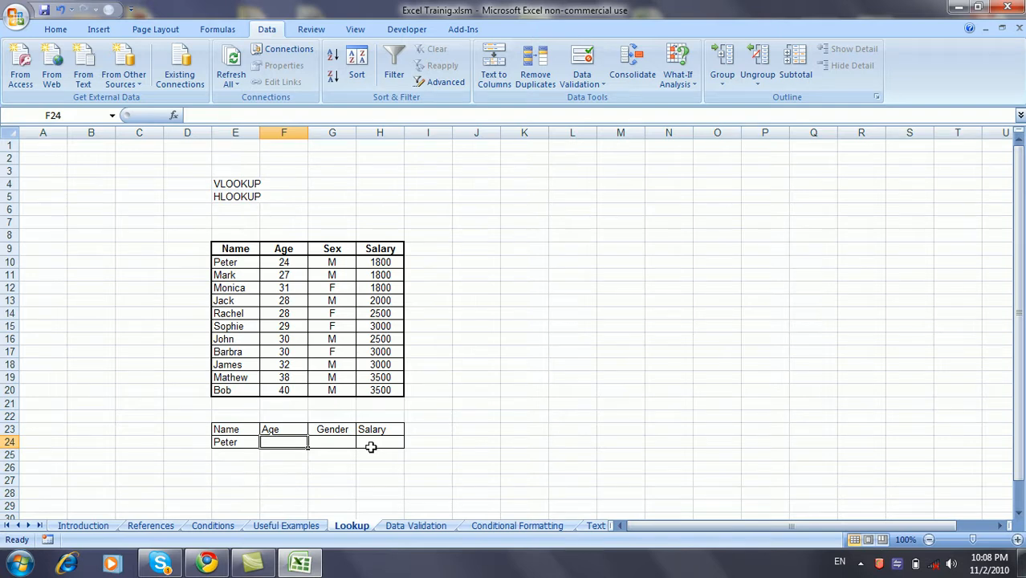
In F24, begin a VLOOKUP formula using E24 as the lookup value.
type("=")
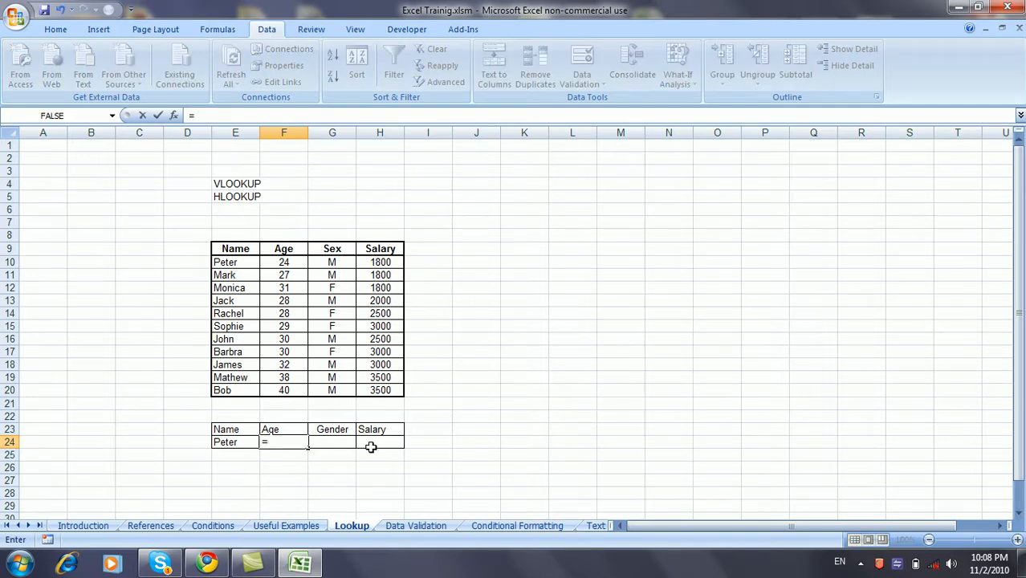
type("vlo")
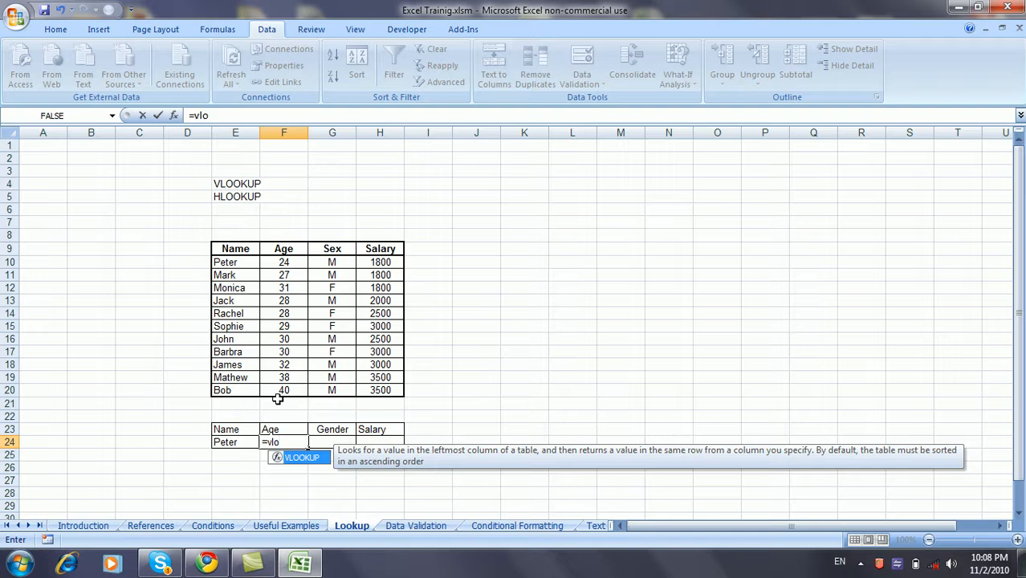
key("Tab")
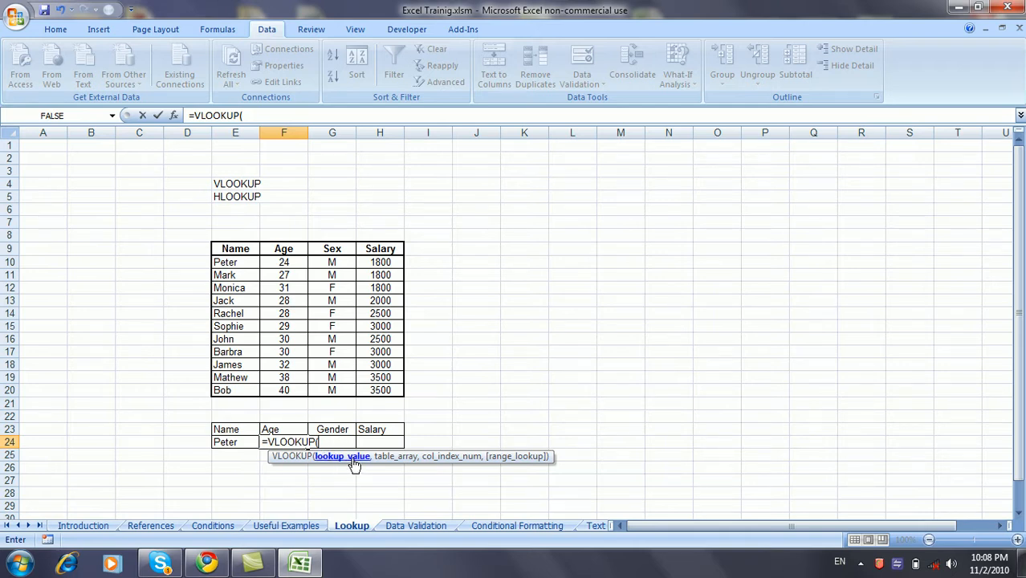
left_click(245, 441)
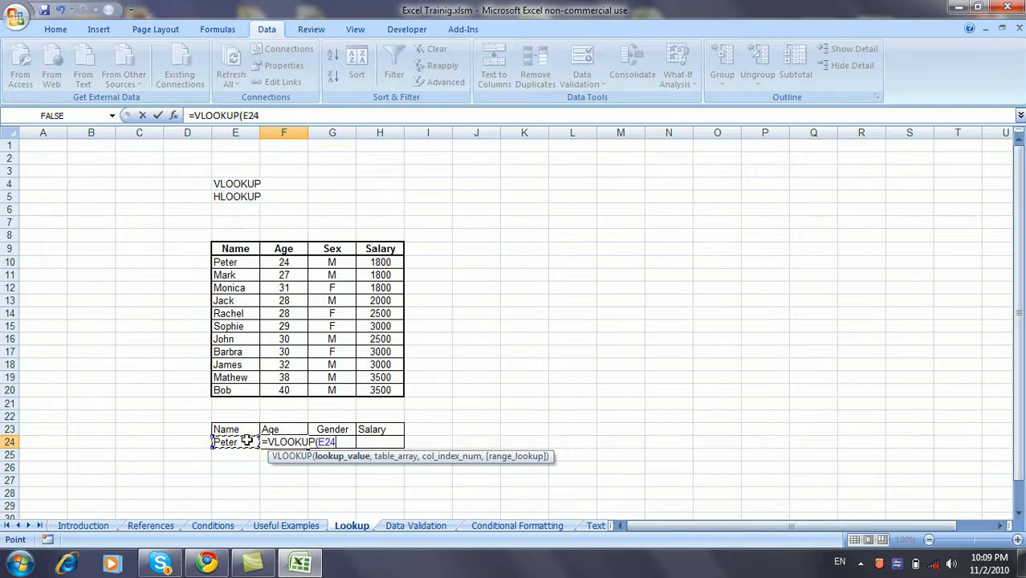
type(",")
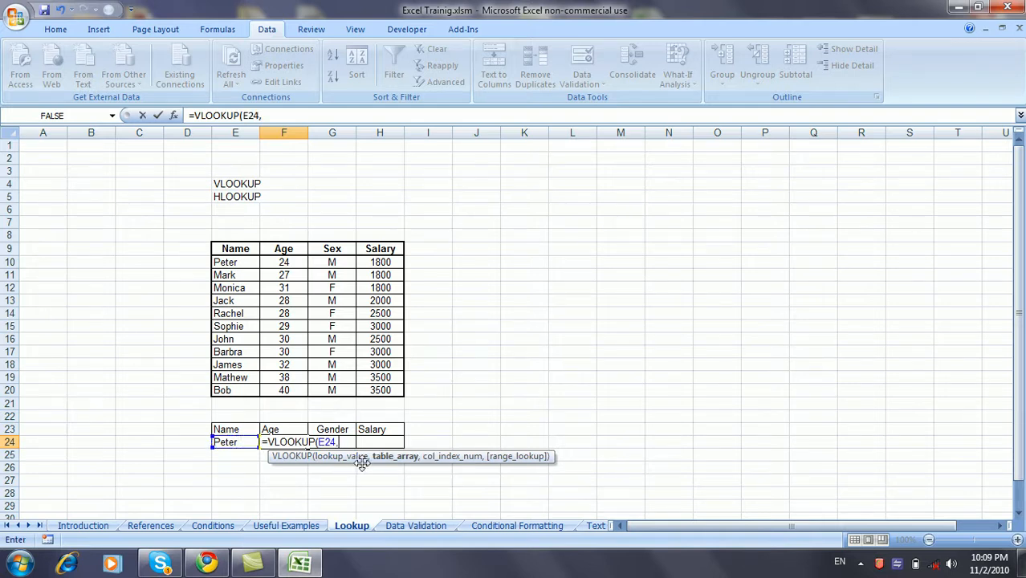
Add E10:H20 as the table array in F24's VLOOKUP, removing a stray E20 reference.
left_click(229, 263)
left_click_drag(228, 263, 378, 388)
type(",")
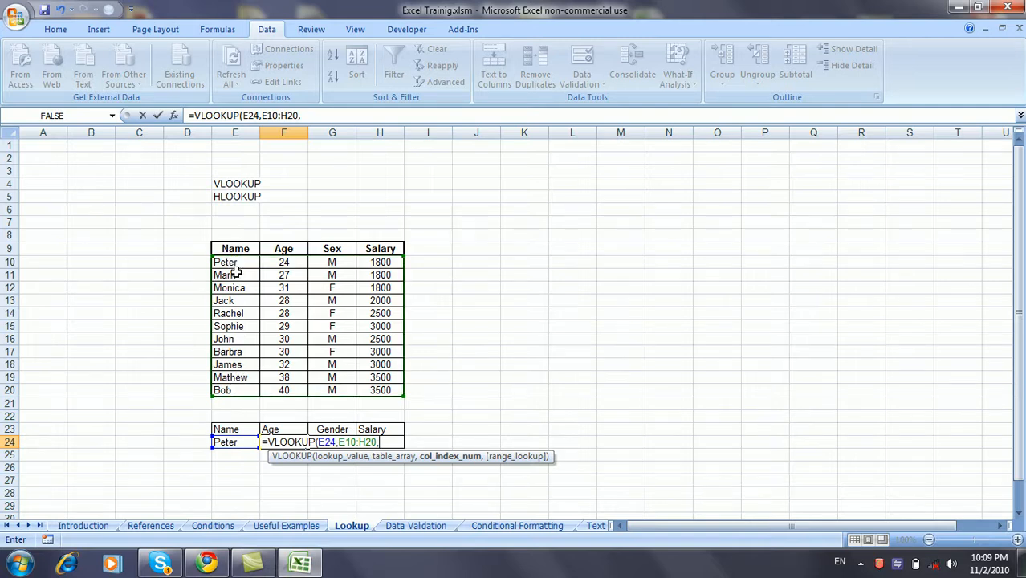
left_click(239, 390)
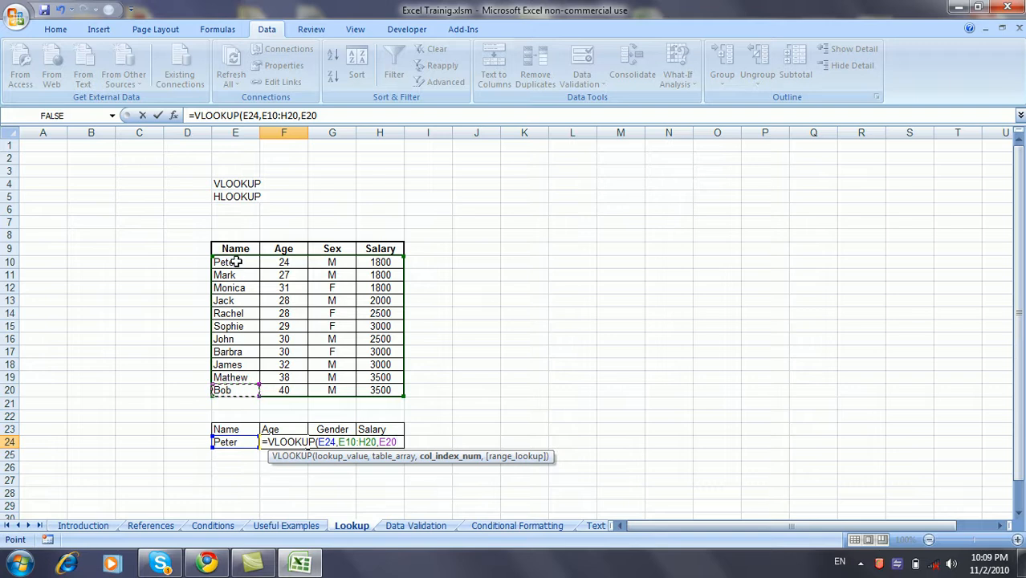
key("BackSpace")
key("BackSpace")
key("BackSpace")
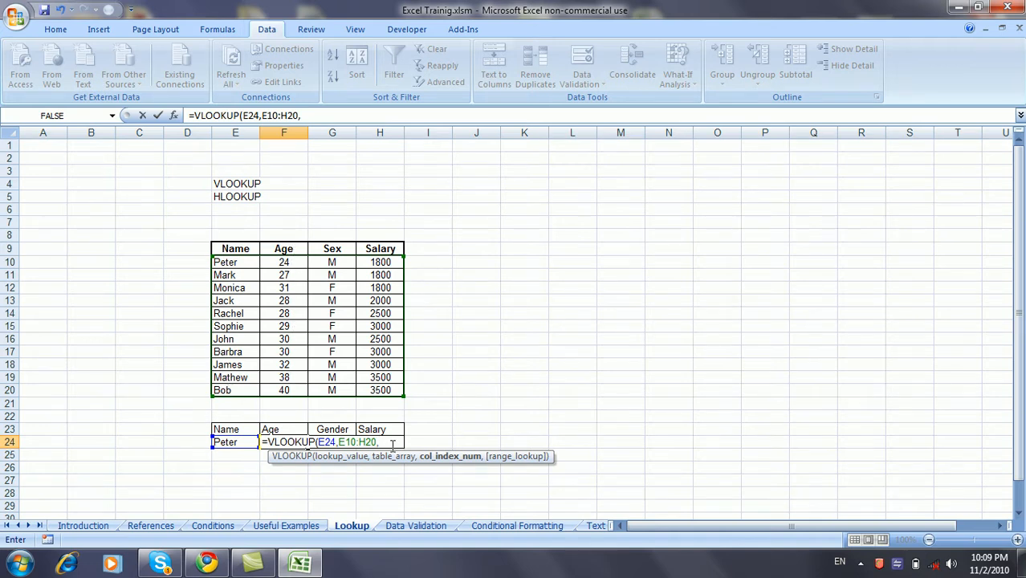
Finish F24 as =VLOOKUP(E24,E10:H20,2,FALSE) so it returns age 24.
type("2")
type(",")
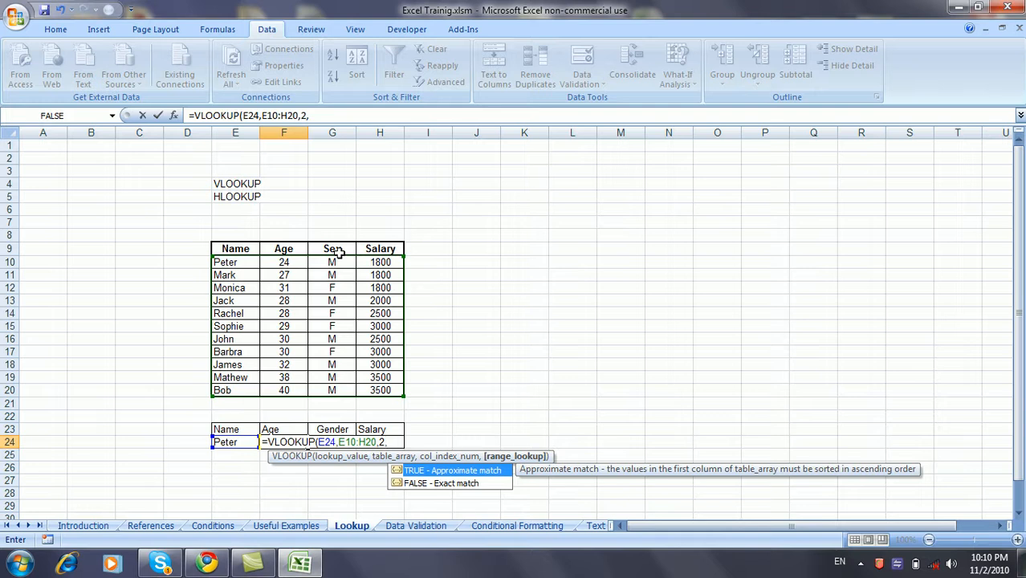
type("false)")
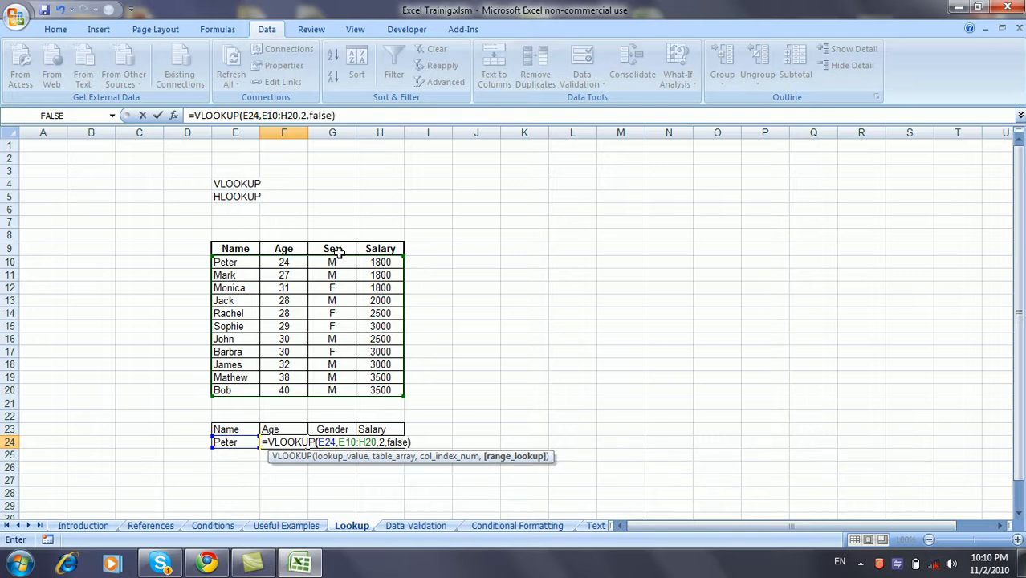
key("Return")
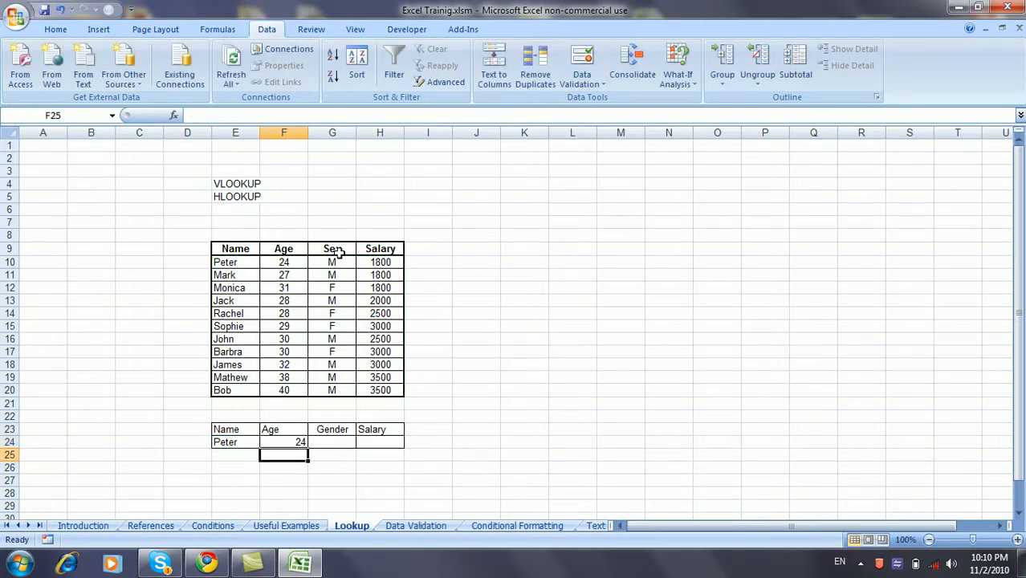
Pick several names from E24's dropdown, ending on Monica so F24 shows 31.
left_click(241, 440)
left_click(266, 443)
left_click_drag(269, 475, 266, 498)
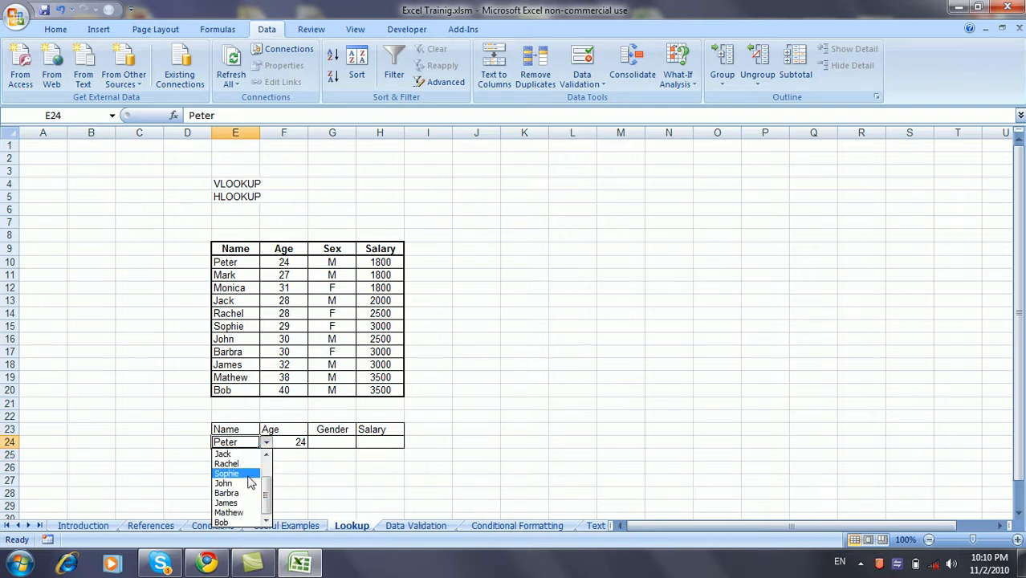
left_click(228, 474)
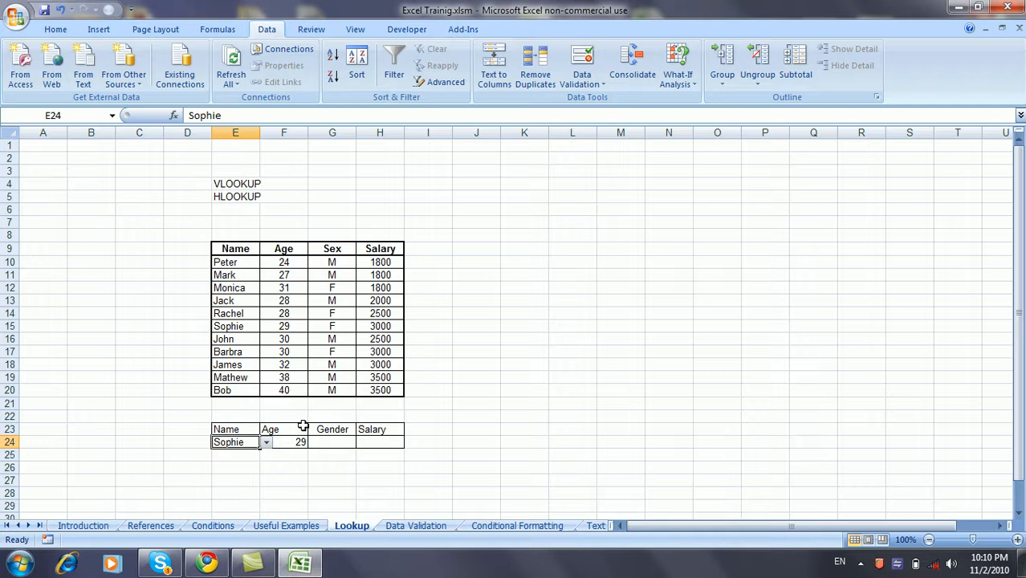
left_click(265, 443)
left_click(250, 504)
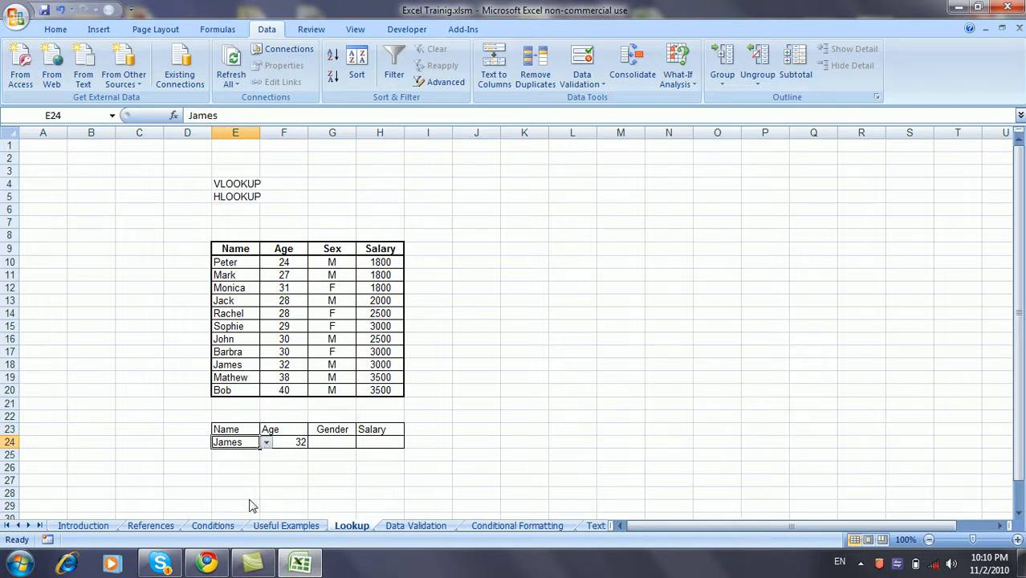
left_click(265, 443)
scroll(266, 468, "up", 1)
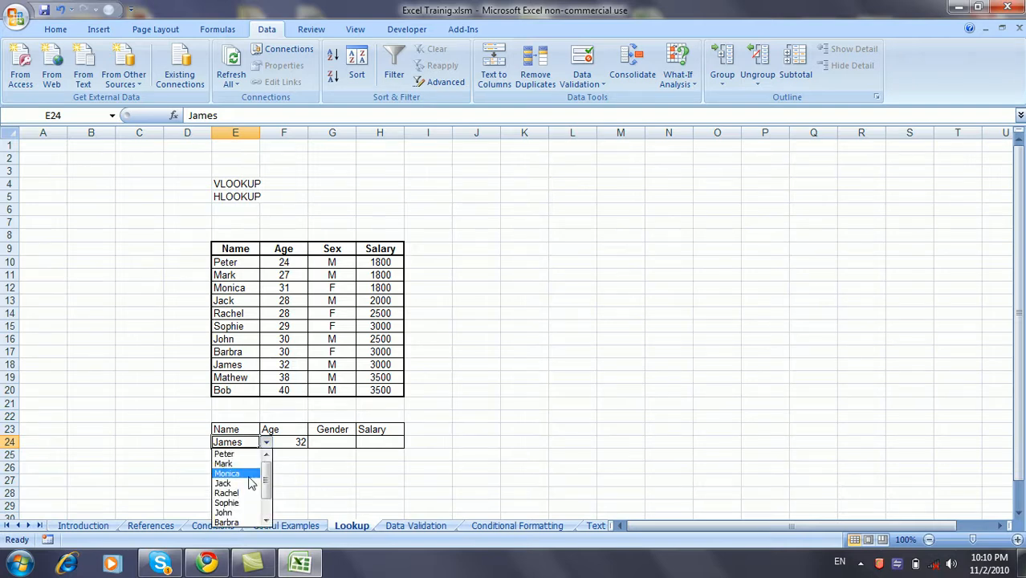
left_click(241, 472)
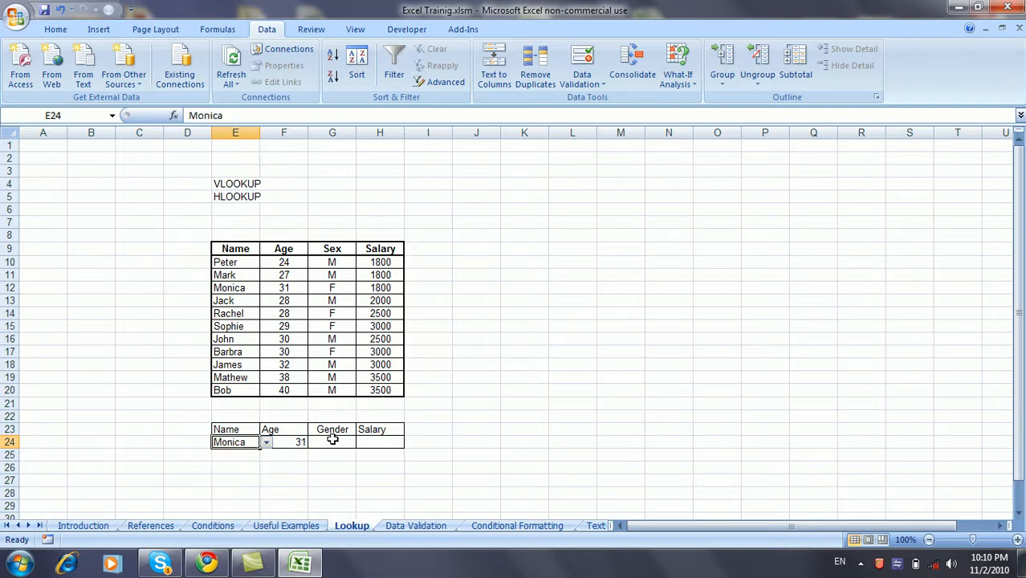
left_click(331, 442)
left_click(300, 443)
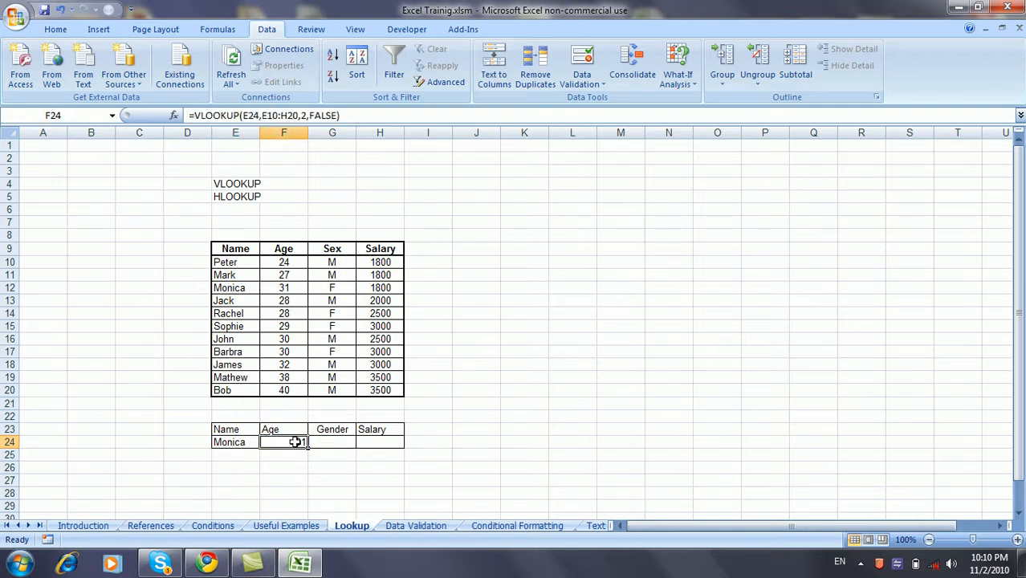
Make the table range in F24's formula absolute with $ signs.
left_click(248, 117)
type("$E")
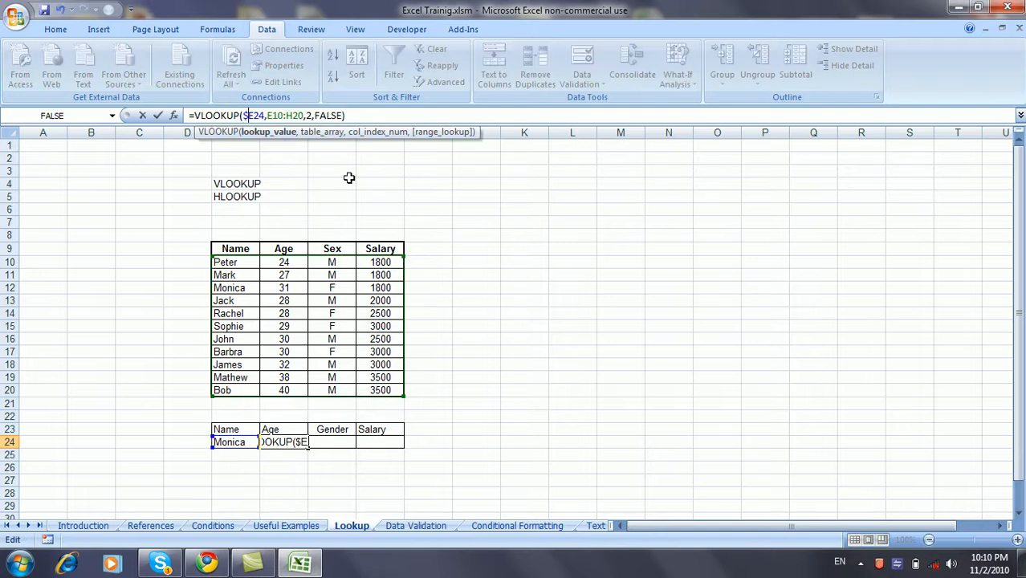
type("$")
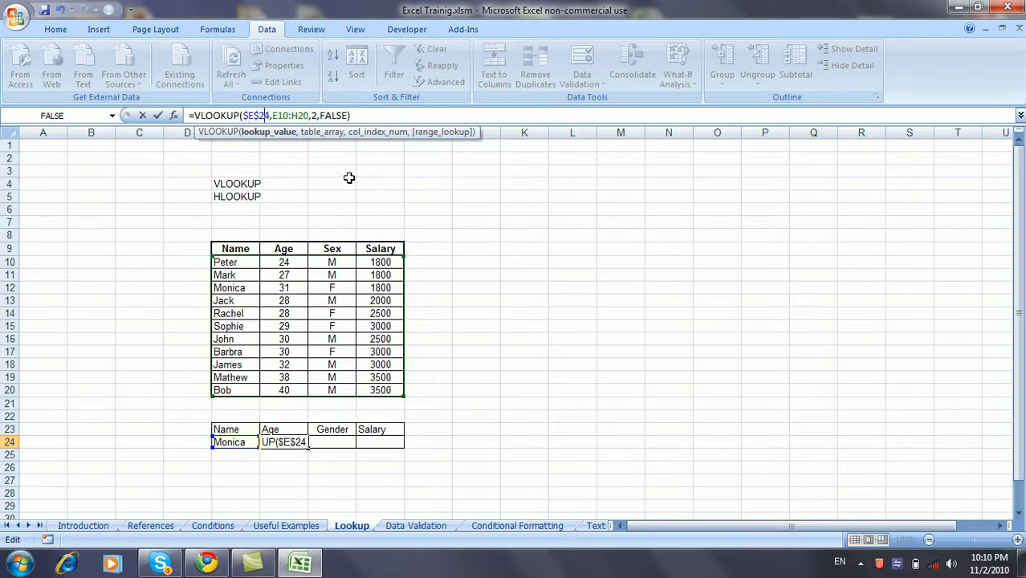
key("Right")
type("$E$")
key("Right")
type("$")
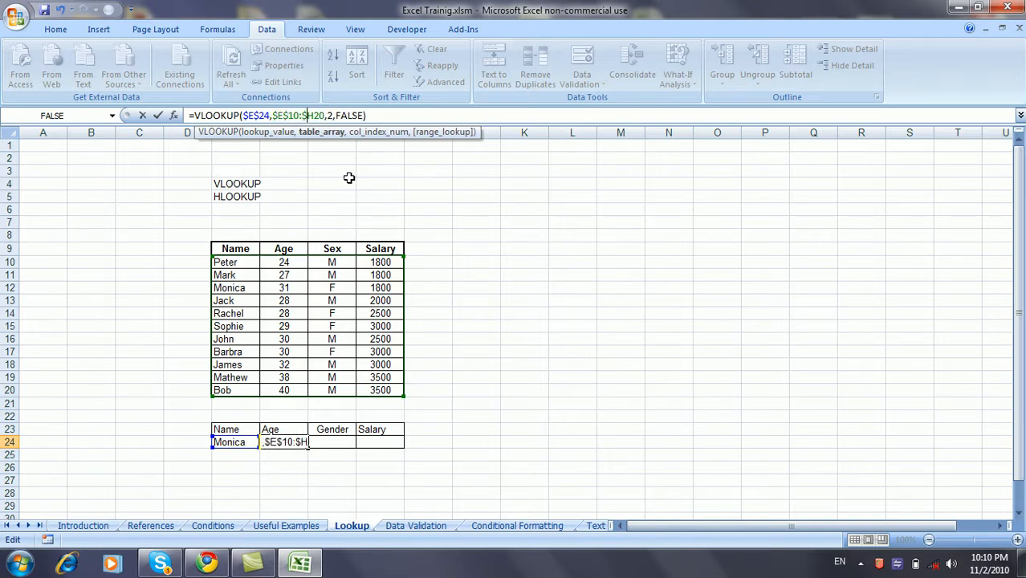
key("Right")
type("$")
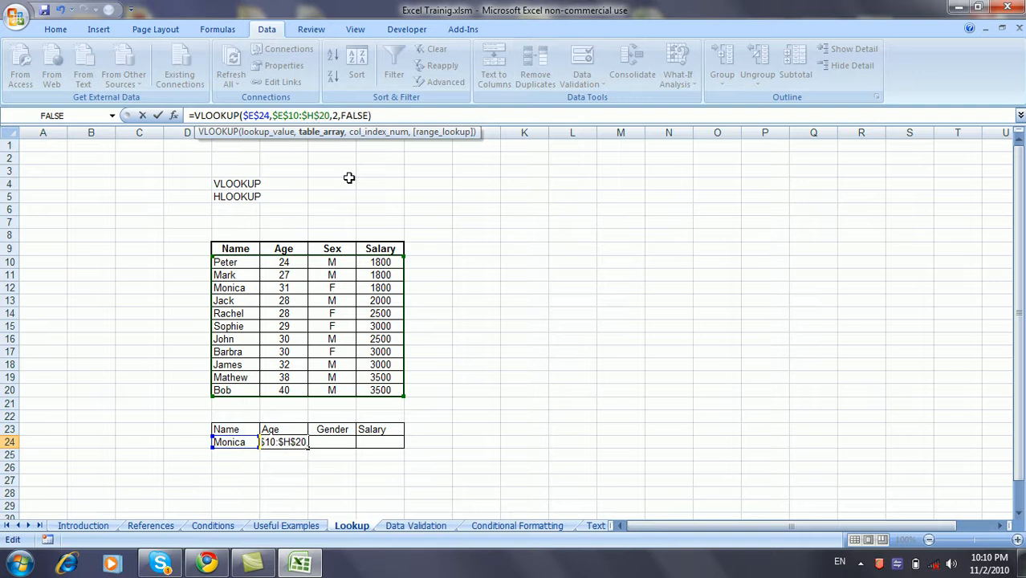
key("Right")
key("Right")
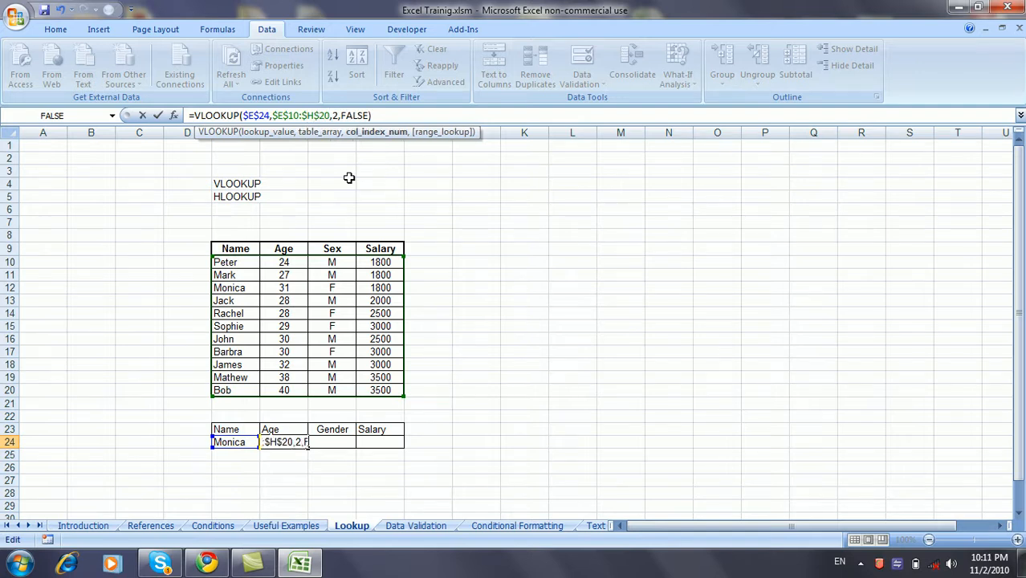
key("Return")
Copy the age lookup to G24 with column index 3, returning gender F.
left_click(291, 443)
key("ctrl+c")
left_click(330, 440)
key("ctrl+v")
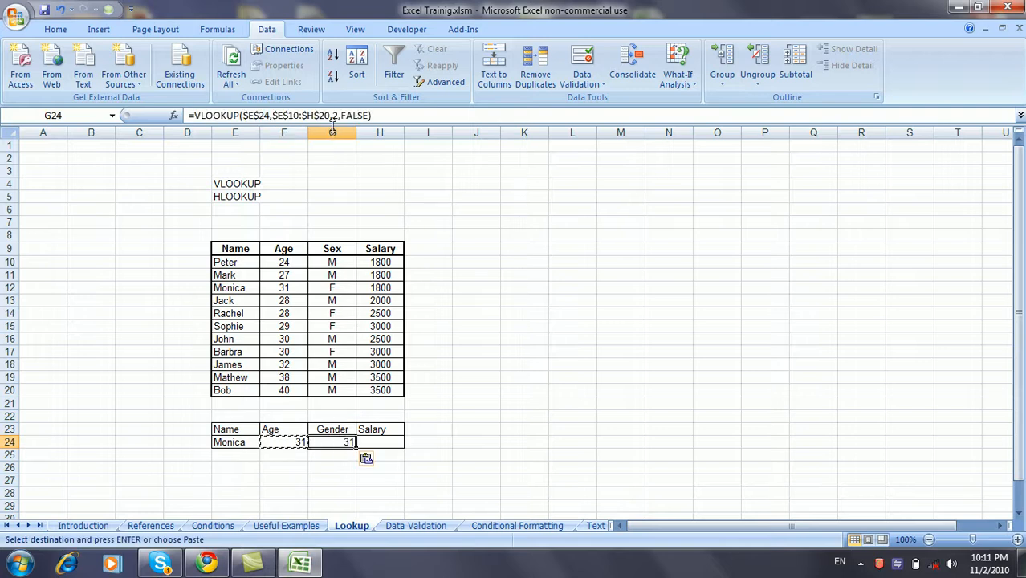
left_click(336, 115)
key("BackSpace")
type("3")
key("Return")
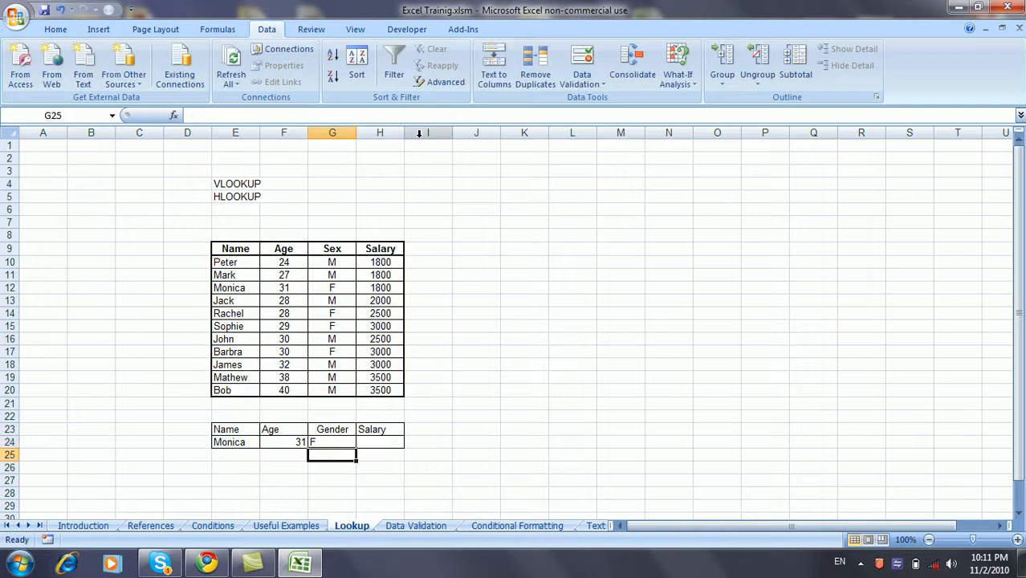
left_click_drag(228, 444, 387, 444)
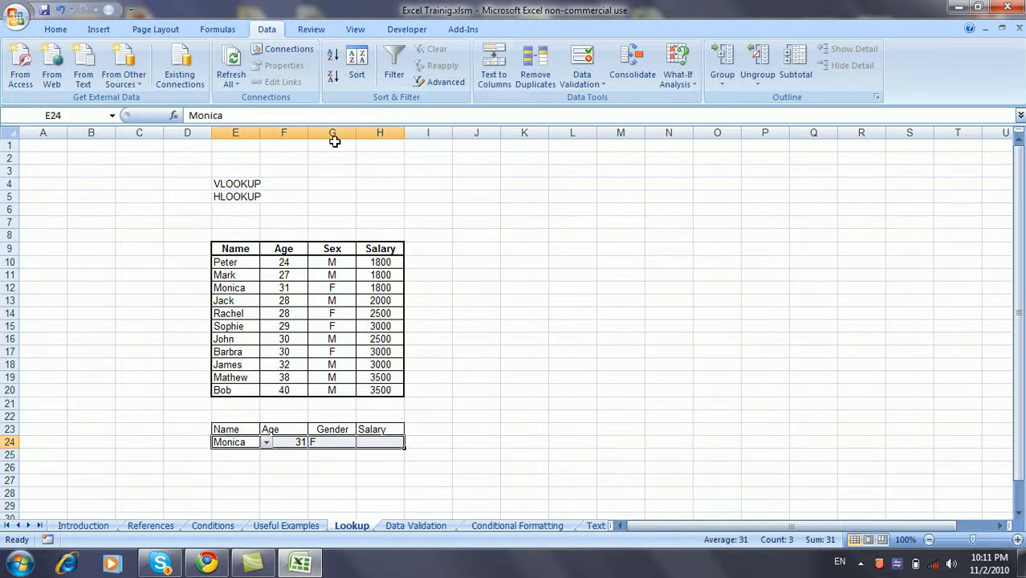
Centre the lookup row and copy the lookup into H24 with column index 4, showing 1800.
left_click(56, 33)
left_click(297, 77)
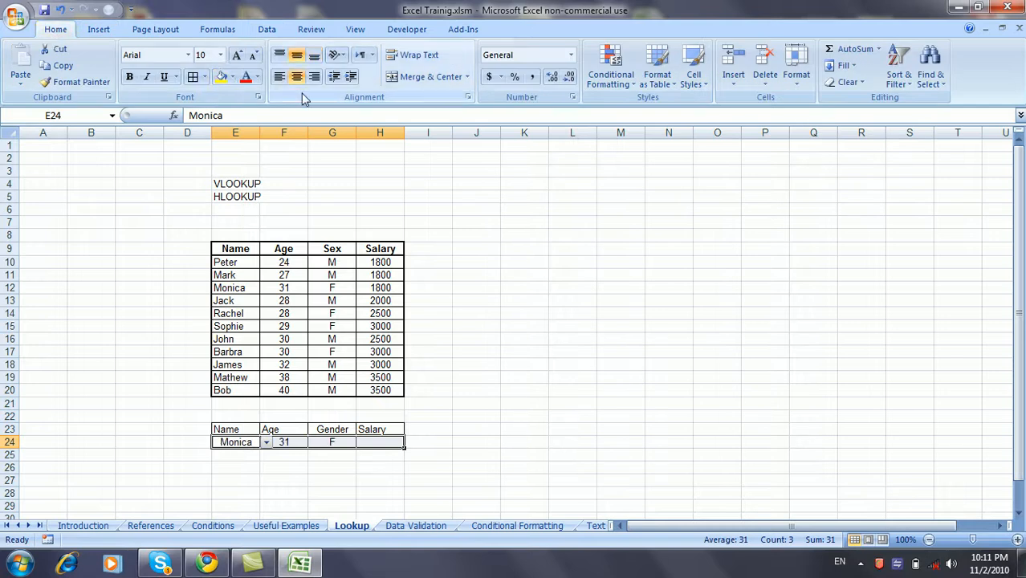
left_click(374, 440)
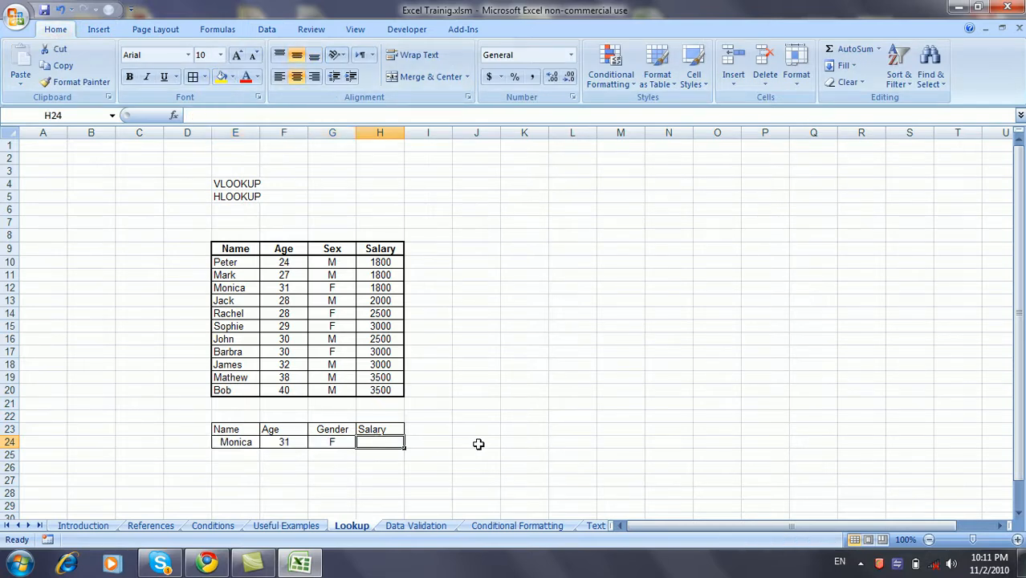
left_click(345, 442)
key("ctrl+c")
left_click(373, 441)
key("ctrl+v")
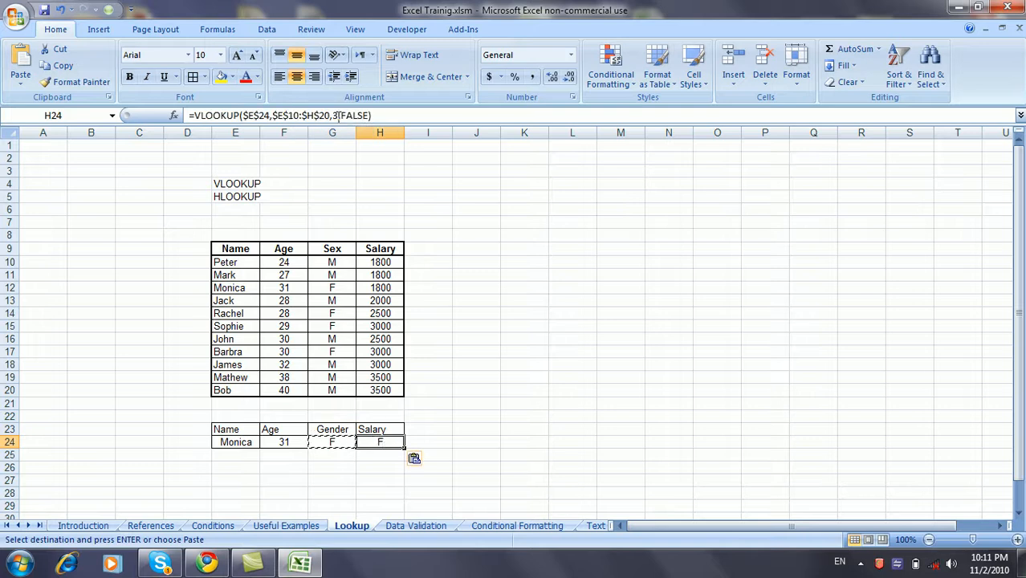
left_click(337, 116)
key("BackSpace")
type("4")
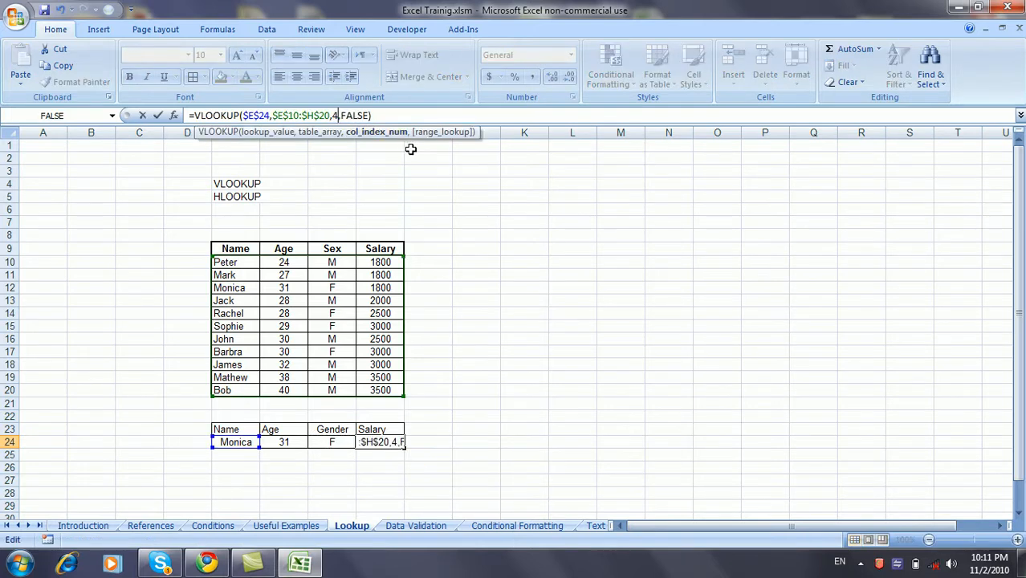
key("Return")
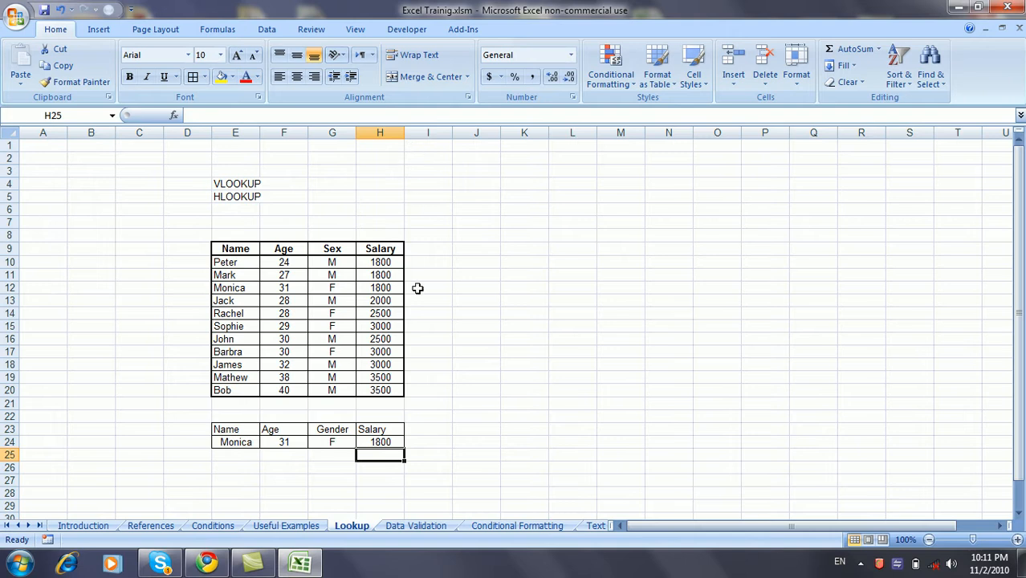
Look up Jack, then Mark, so the row shows 27, M, 1800.
left_click(224, 442)
left_click(264, 446)
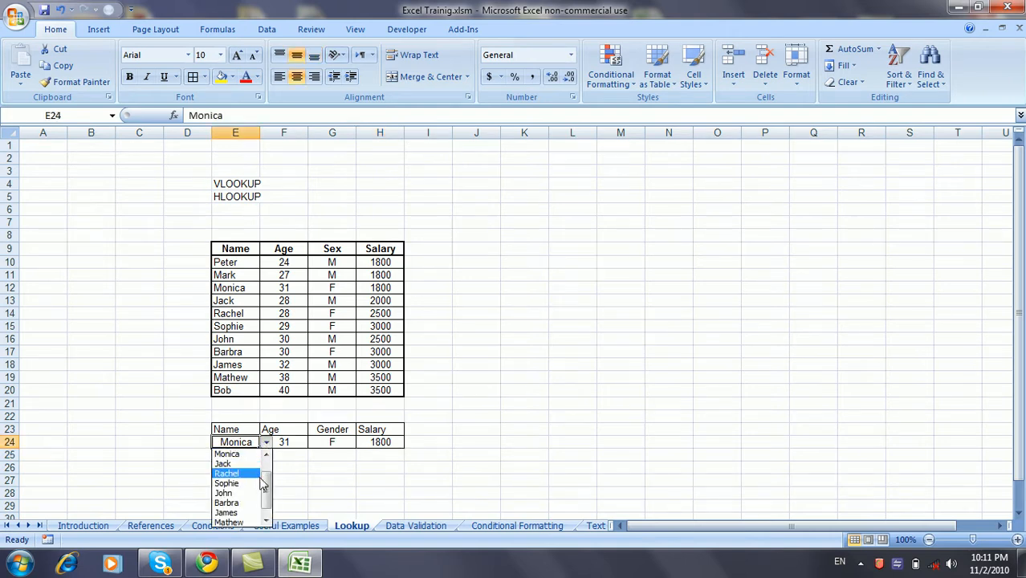
left_click(249, 464)
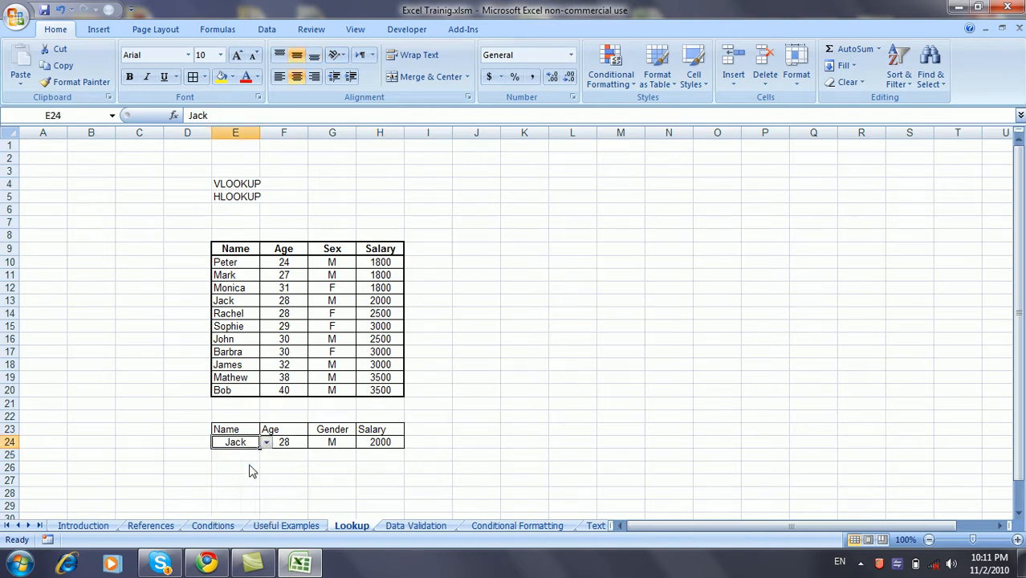
left_click(264, 443)
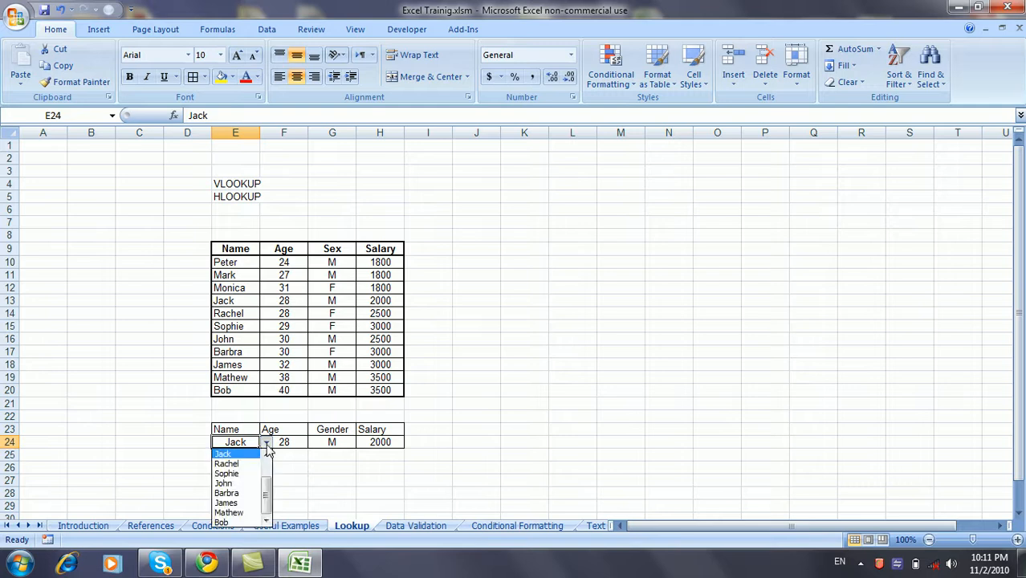
scroll(269, 481, "down", 1)
scroll(269, 482, "up", 1)
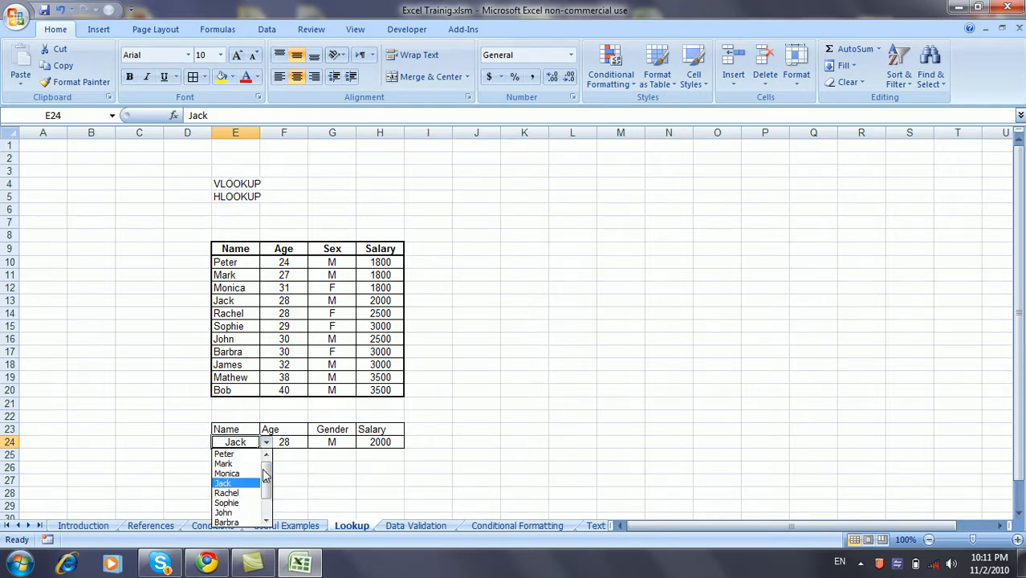
left_click(248, 465)
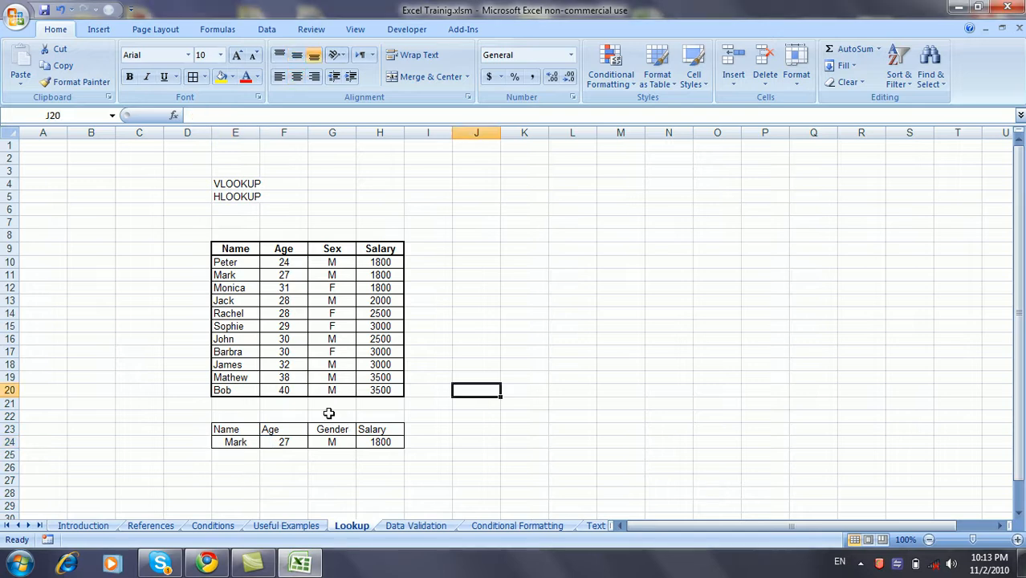
left_click(288, 442)
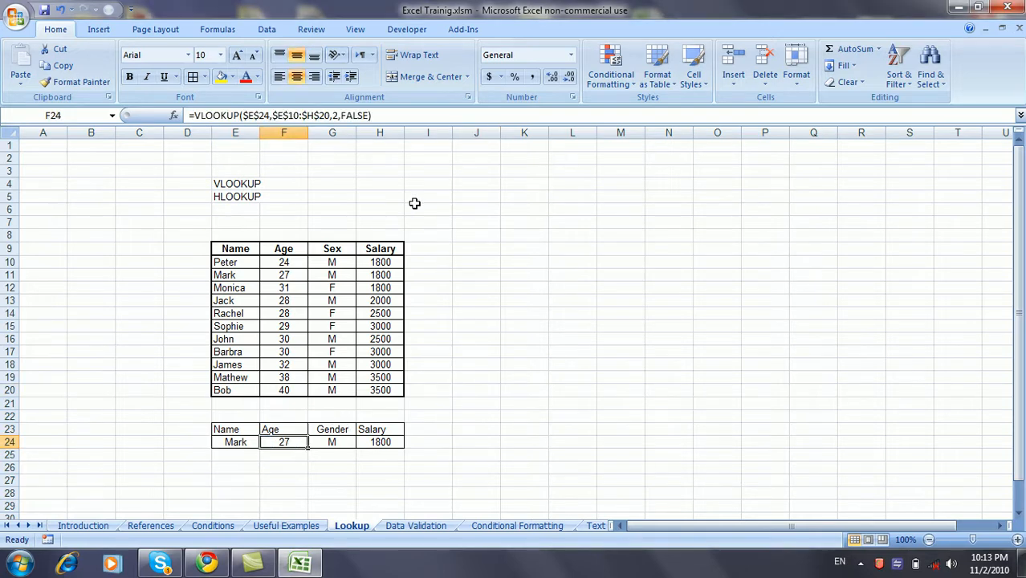
left_click(341, 117)
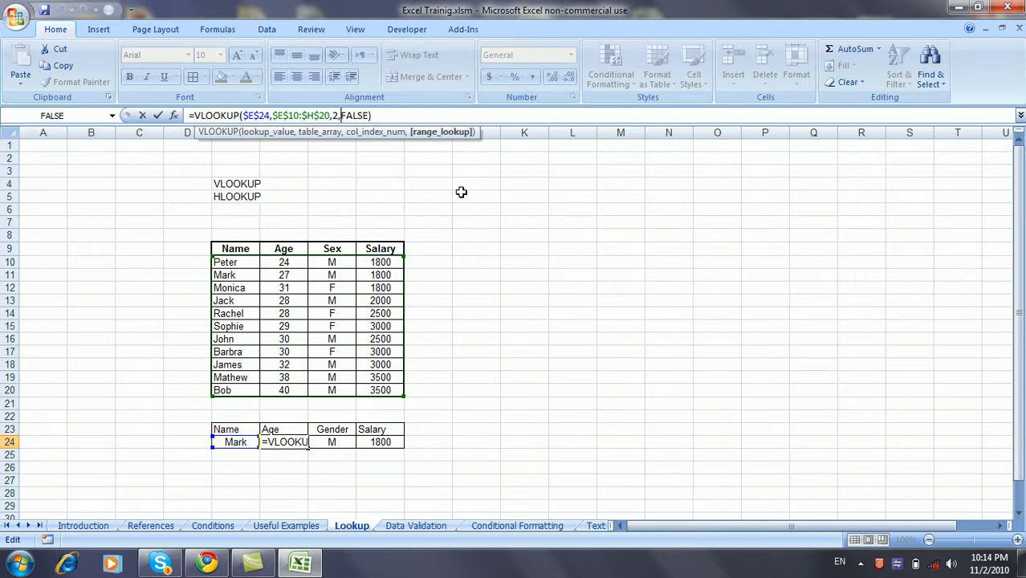
left_click(462, 255)
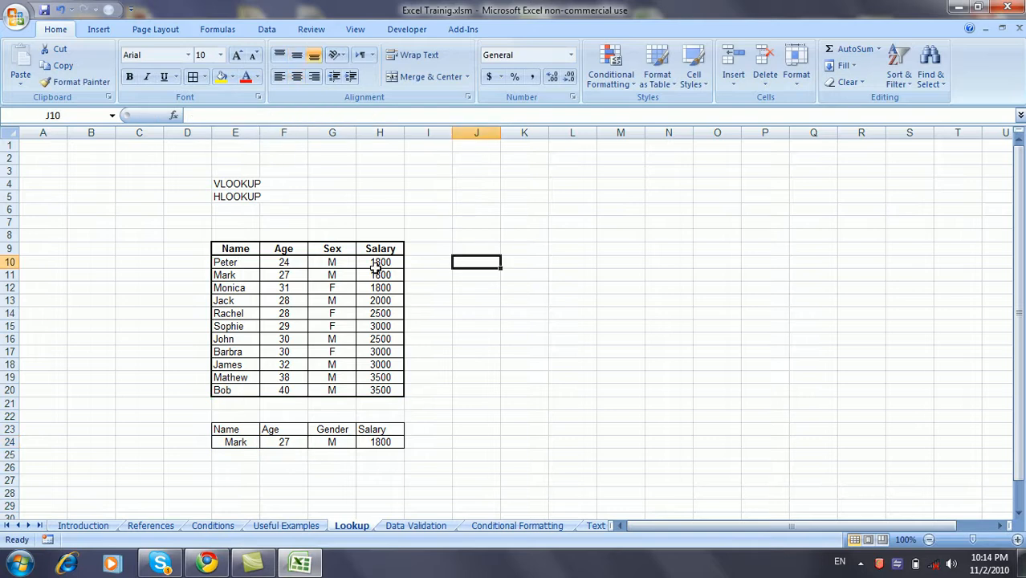
Sort the E9:H20 table by Name, A to Z, running Barbra to Sophie.
left_click_drag(230, 262, 373, 314)
left_click_drag(231, 252, 376, 389)
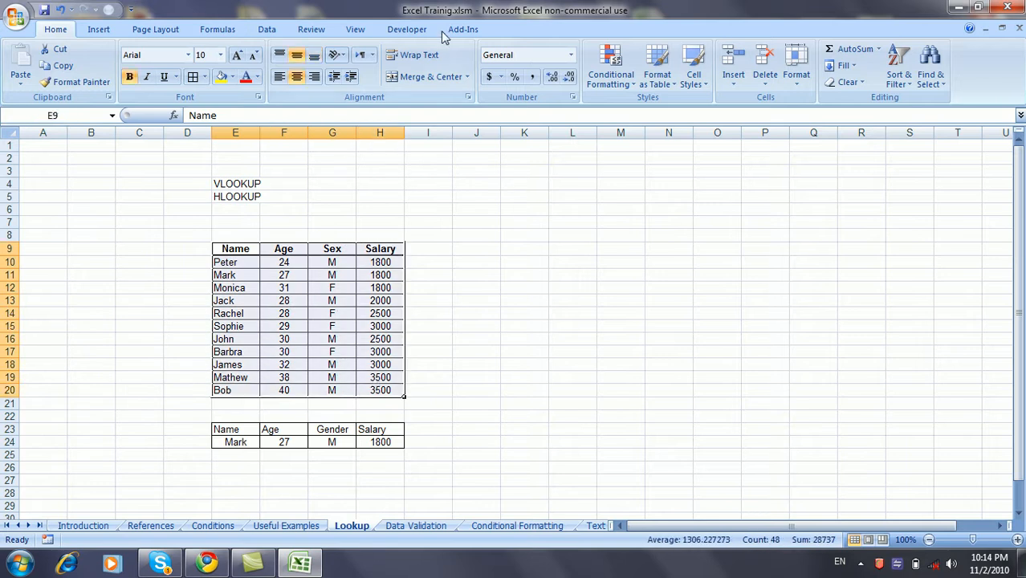
left_click(267, 29)
left_click(357, 65)
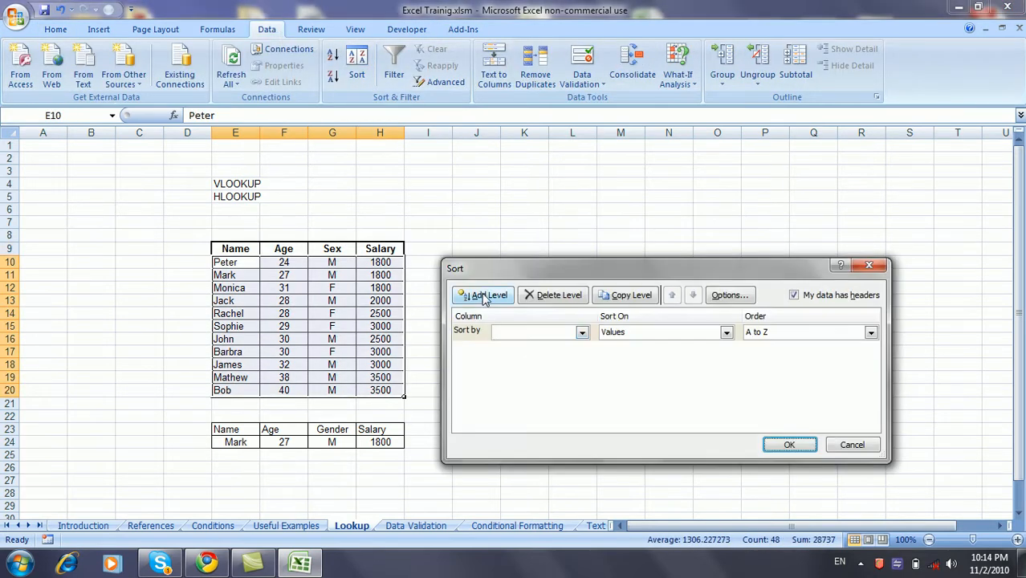
left_click(534, 332)
left_click(538, 346)
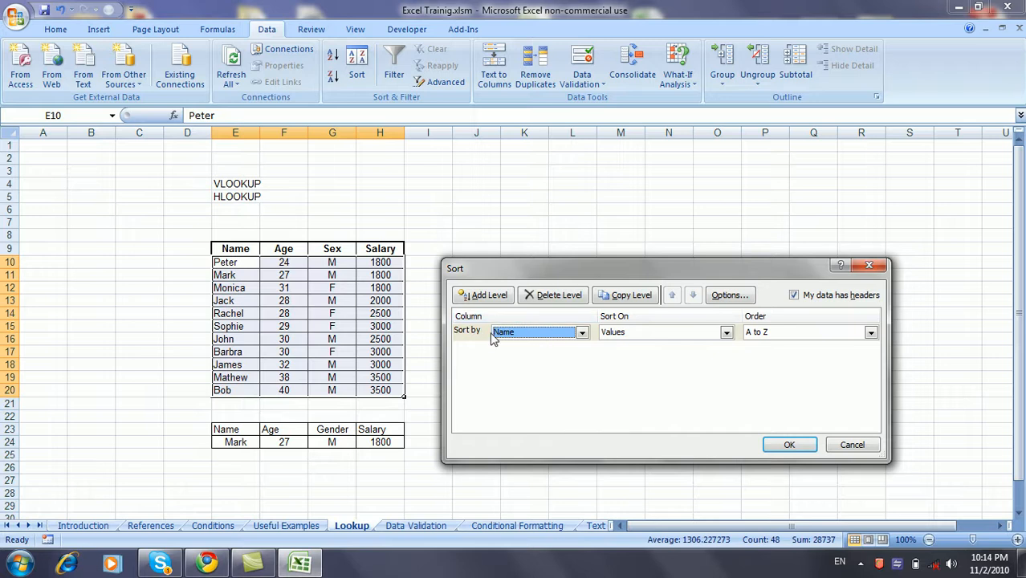
left_click(805, 446)
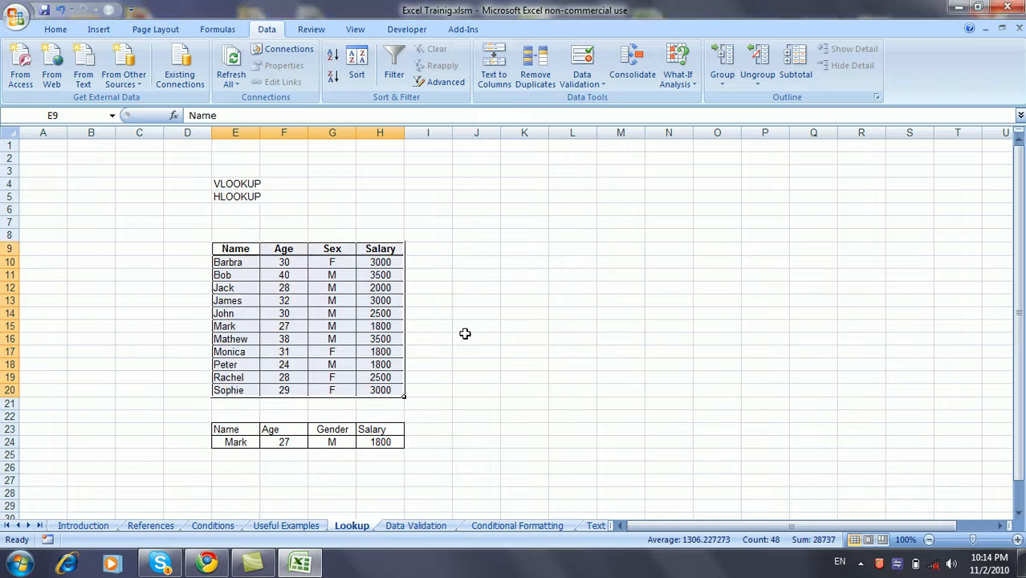
left_click(253, 265)
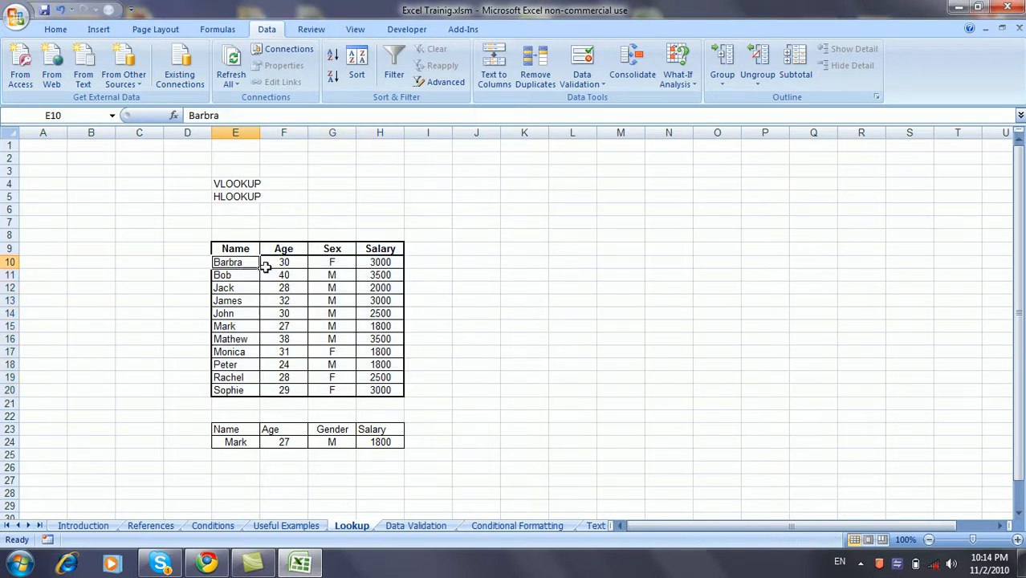
Change the Age VLOOKUP in F24 from FALSE to TRUE for approximate matching.
left_click(289, 442)
left_click_drag(341, 117, 370, 116)
type("TRUE")
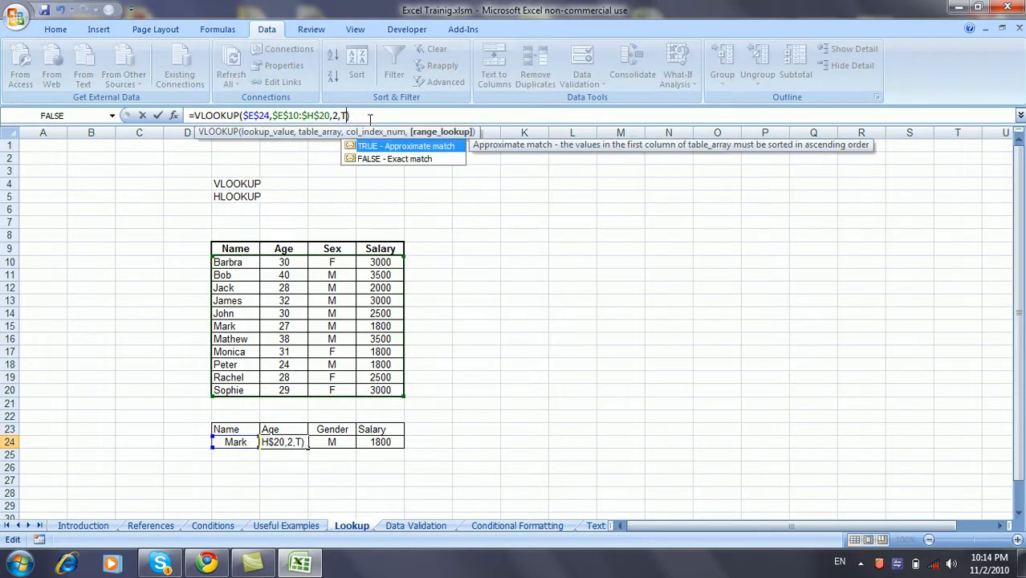
key("Return")
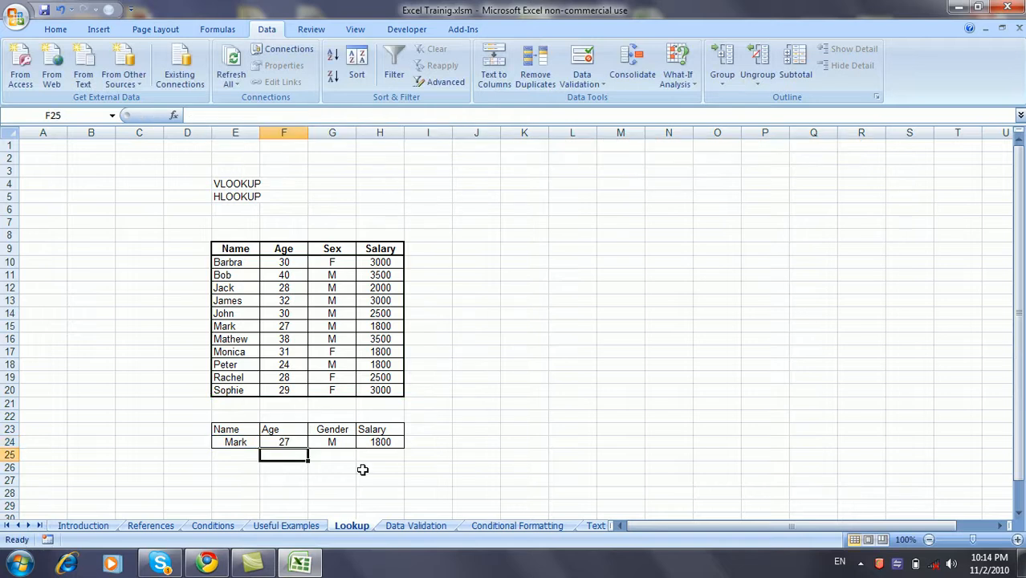
Pick John in E24 to show 30, M, 2500, then copy F24's Age formula.
left_click(255, 443)
left_click(268, 444)
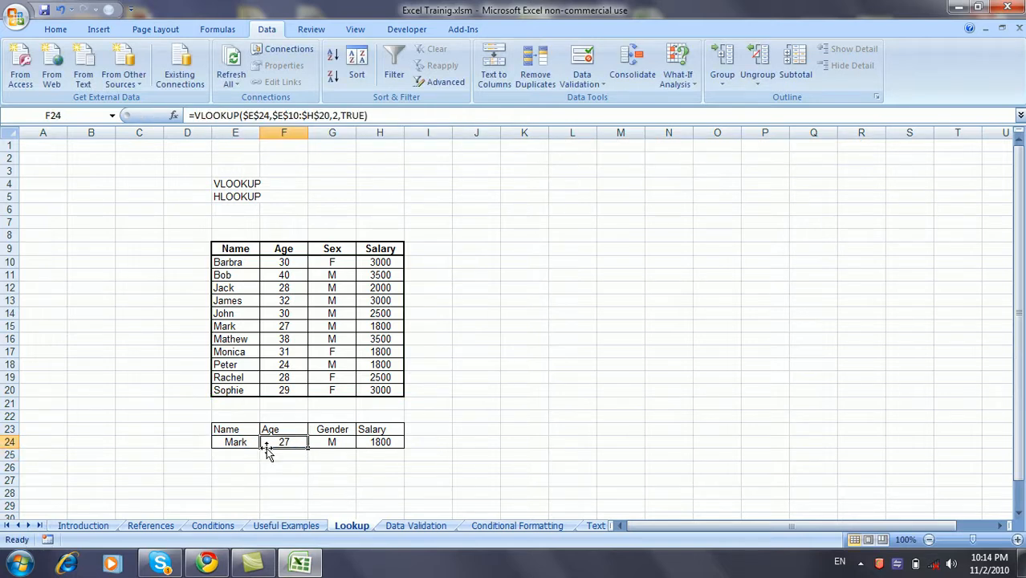
left_click(248, 441)
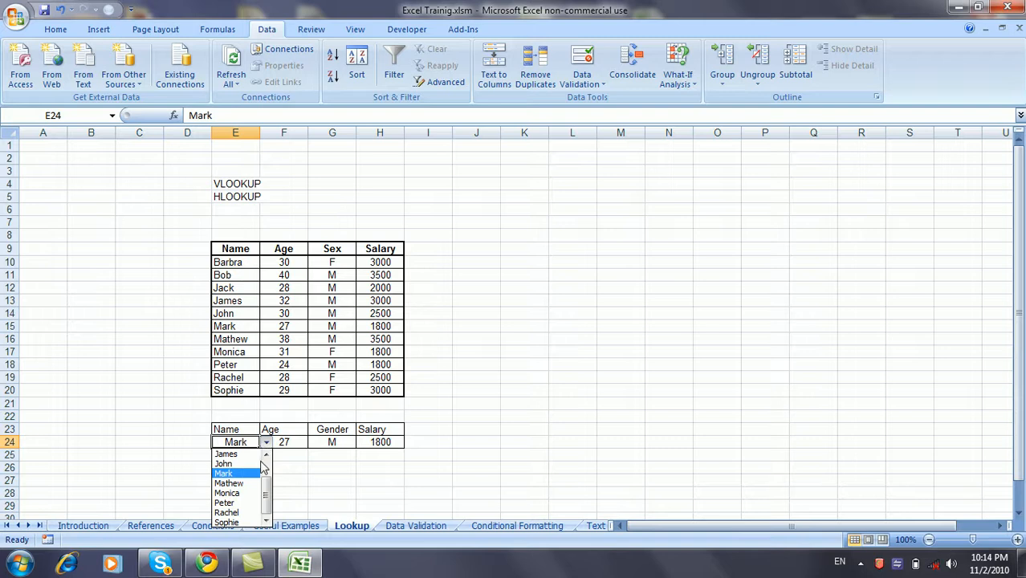
left_click(251, 464)
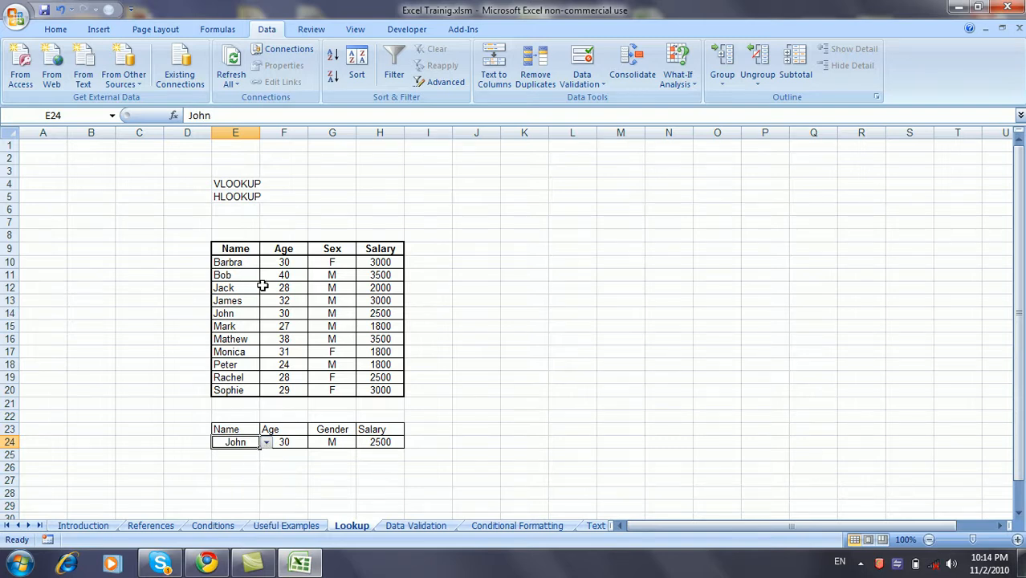
left_click(268, 442)
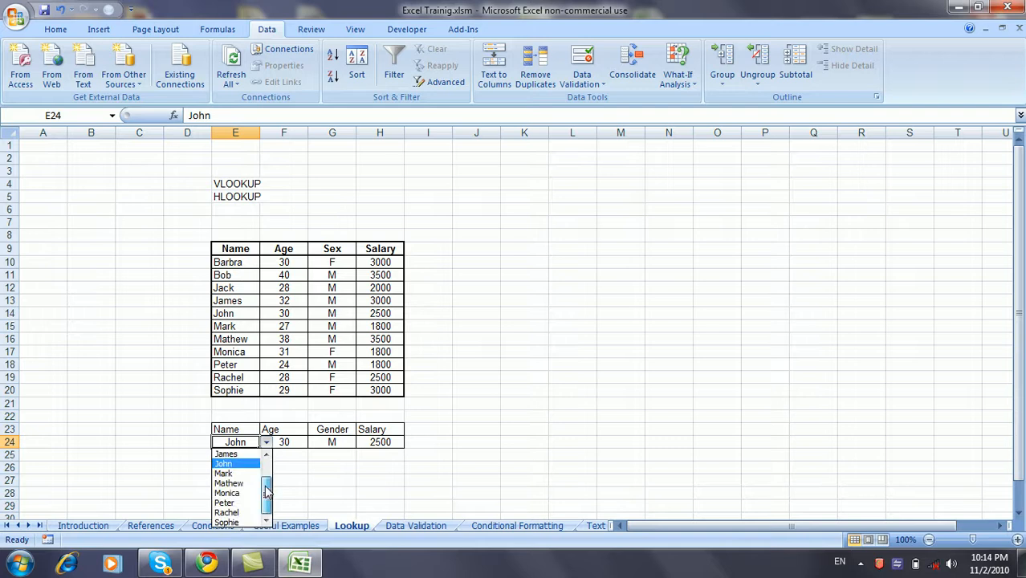
left_click(265, 443)
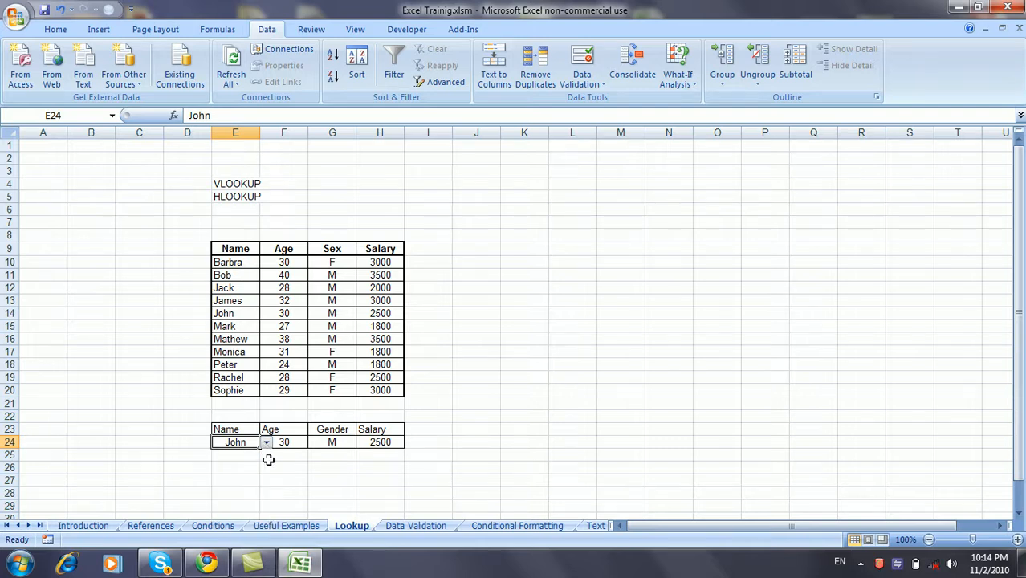
left_click(275, 466)
left_click(281, 443)
key("ctrl+c")
Paste the Age formula into F25 and enter the partial name Jo in E25.
left_click(291, 456)
key("ctrl+v")
left_click(245, 453)
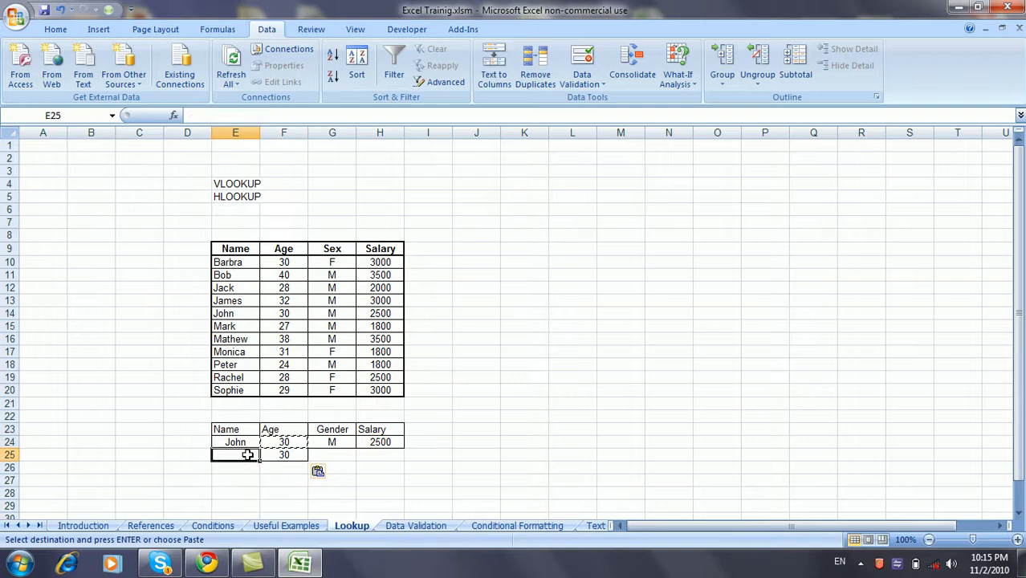
type("Jo")
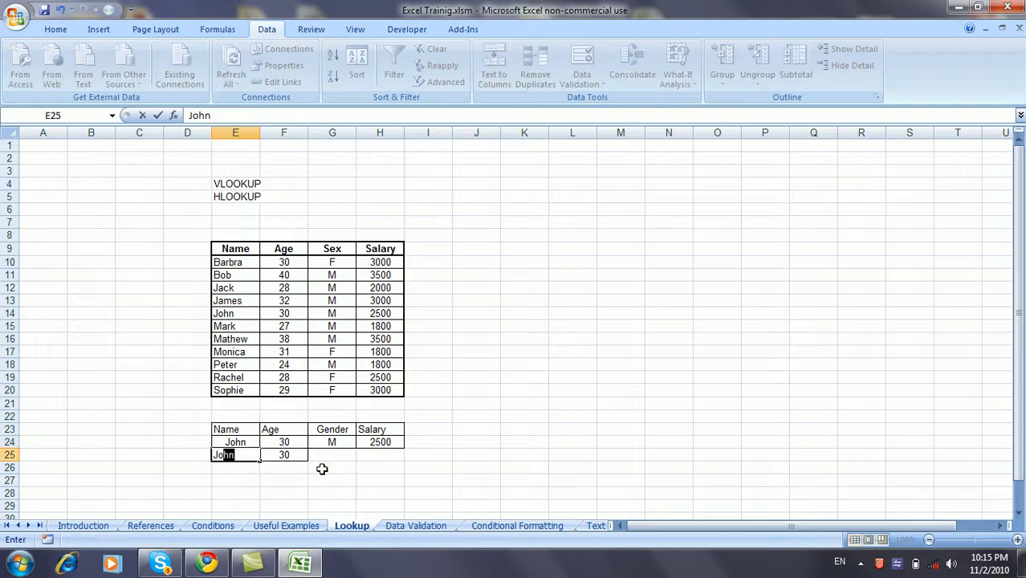
key("BackSpace")
key("Return")
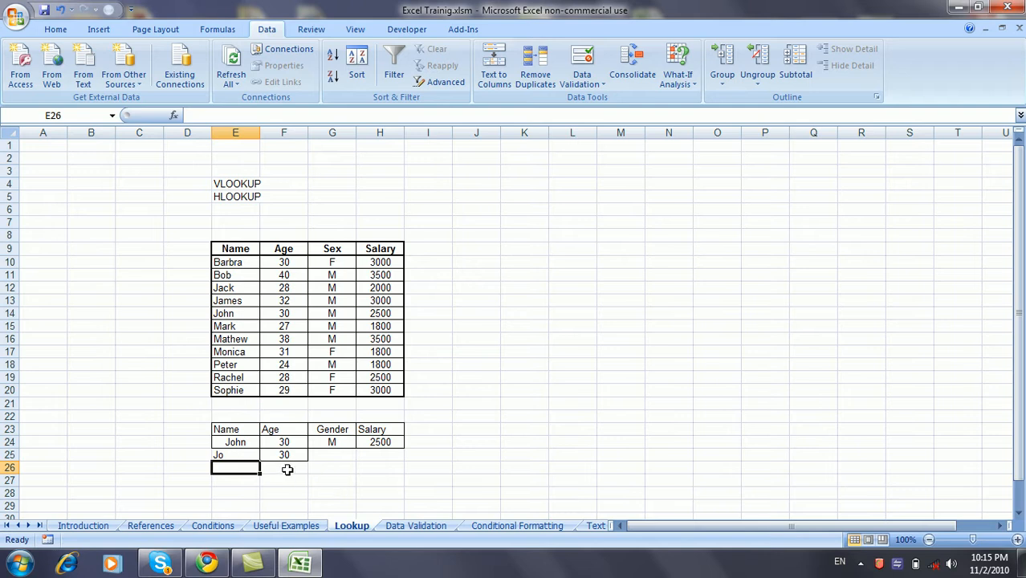
Point F25's lookup at E25 so Jo returns 32, then compare against Bob, Jack and John in the table.
left_click(250, 455)
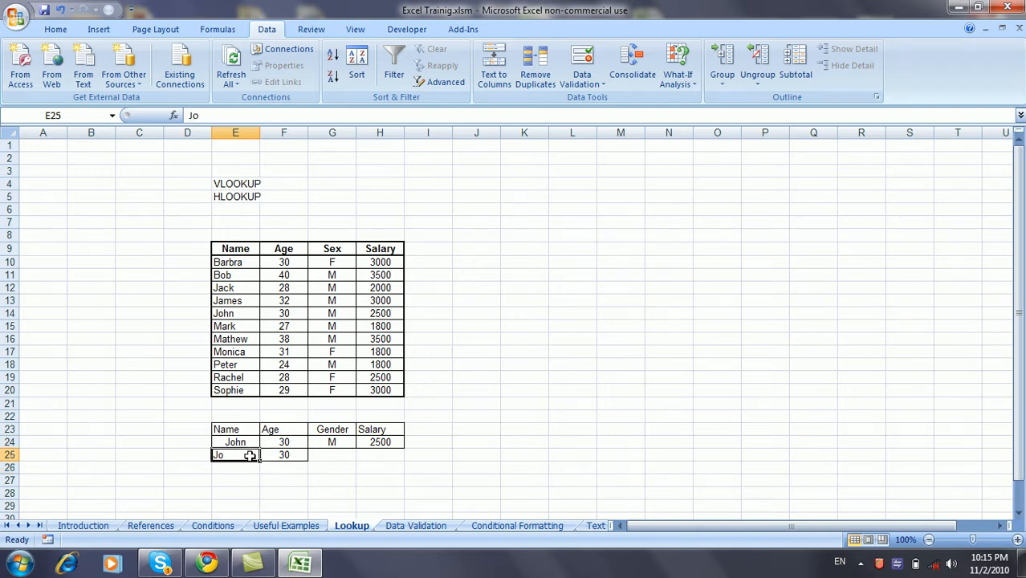
left_click(284, 455)
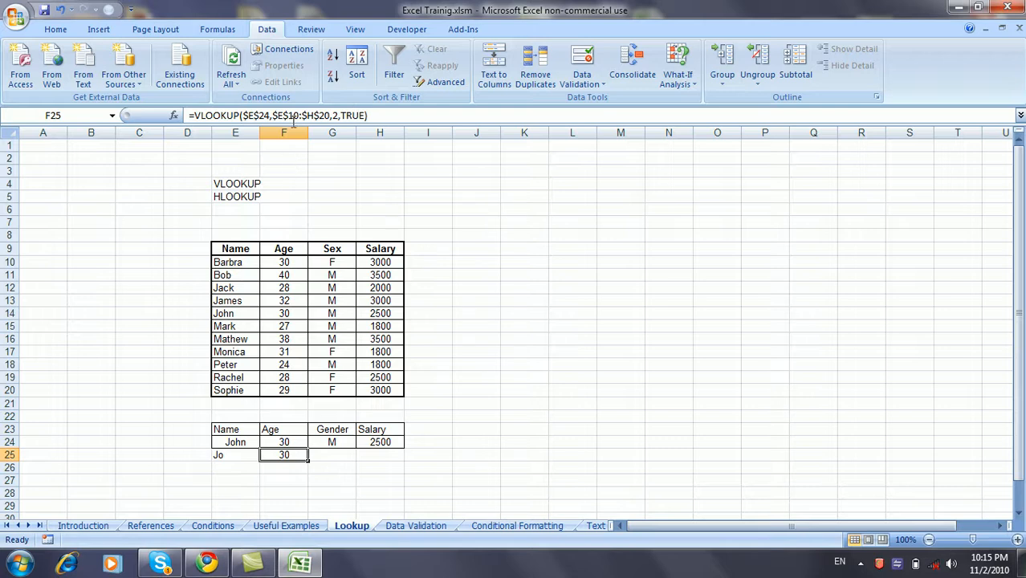
left_click(258, 115)
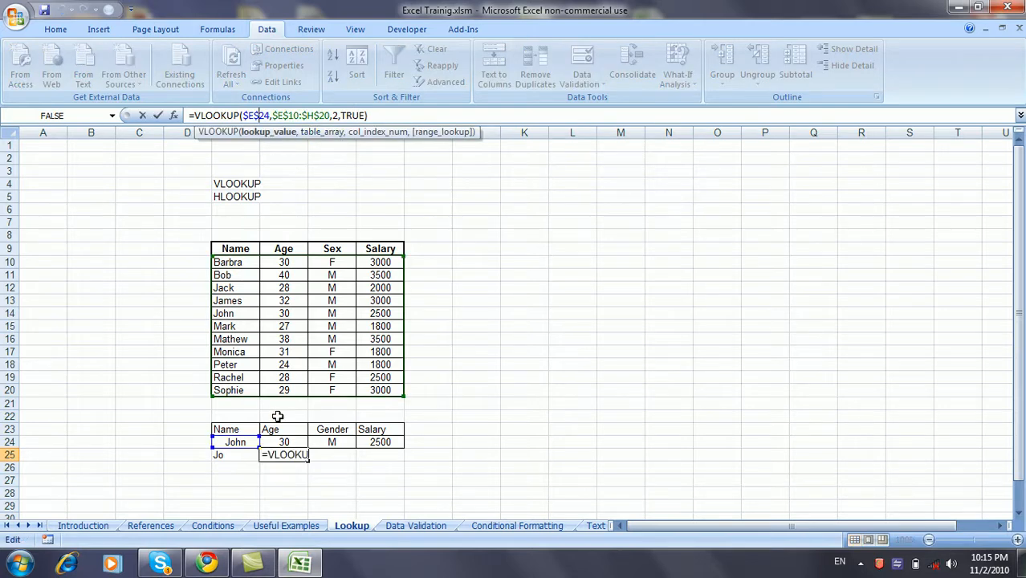
left_click(245, 455)
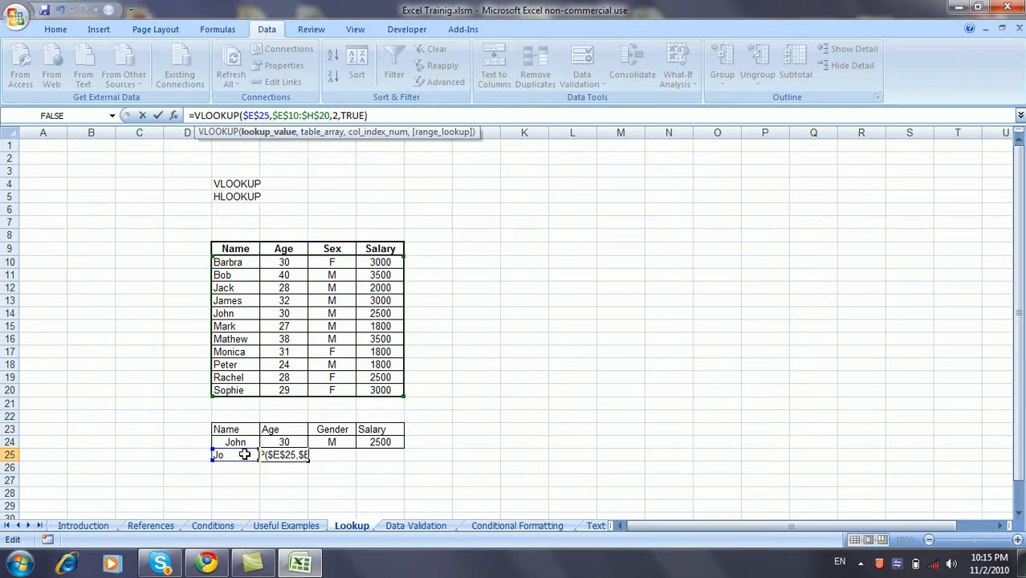
key("Return")
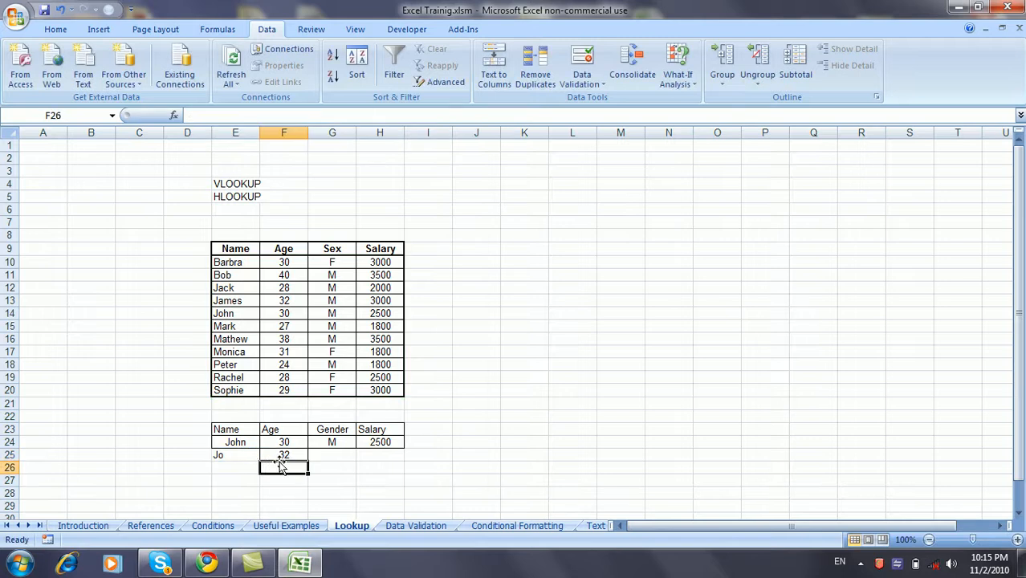
left_click_drag(247, 275, 247, 287)
left_click(248, 315)
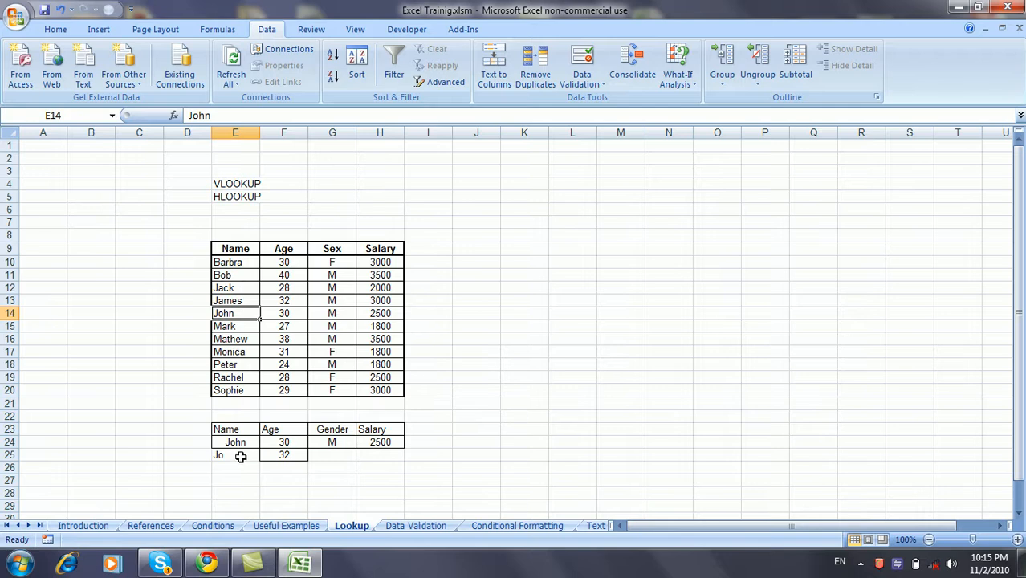
left_click(241, 493)
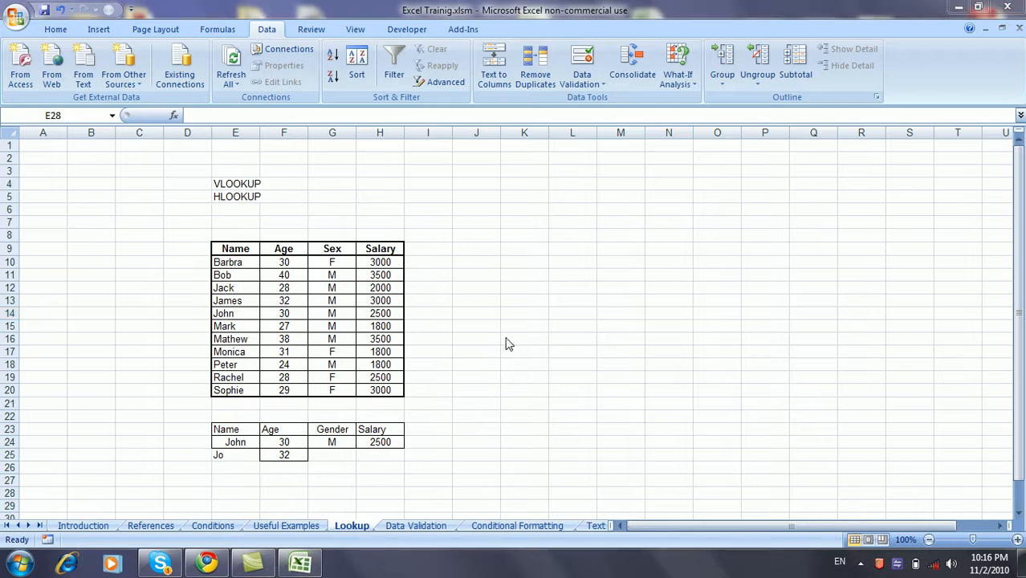
double_click(228, 196)
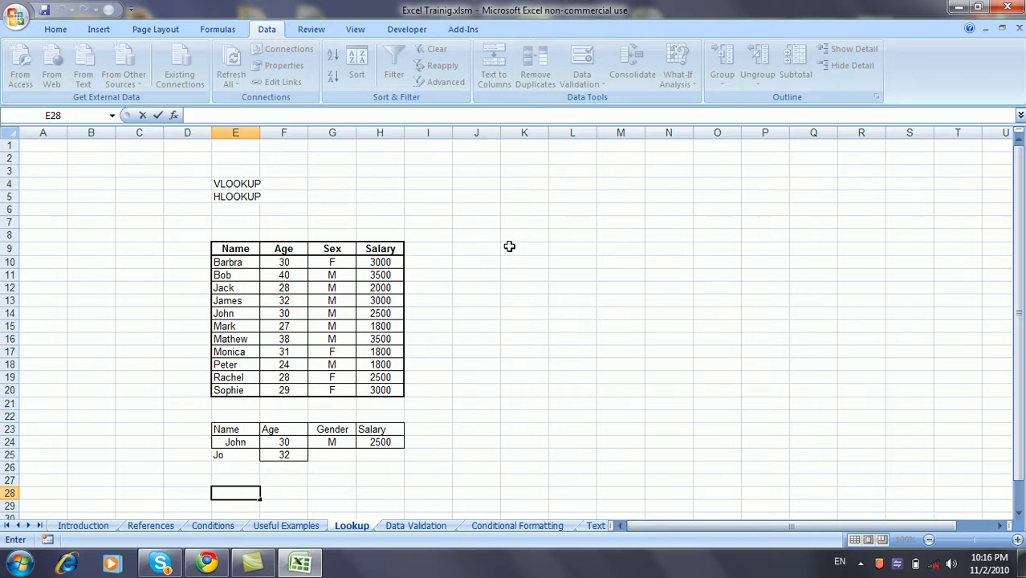
Start an HLOOKUP formula in G5, then cancel it unfinished.
left_click(351, 198)
type("=hl")
key("Tab")
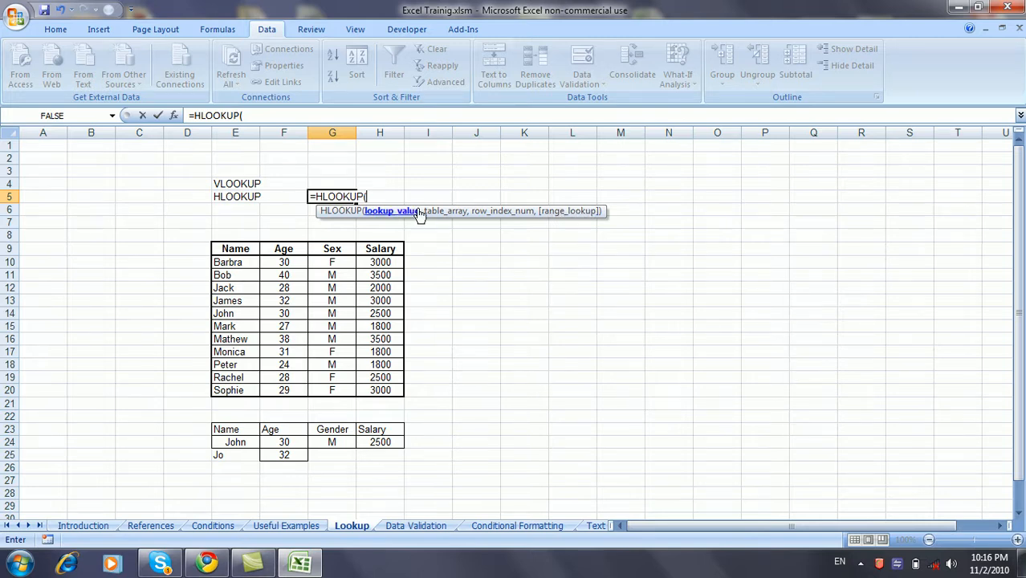
key("Escape")
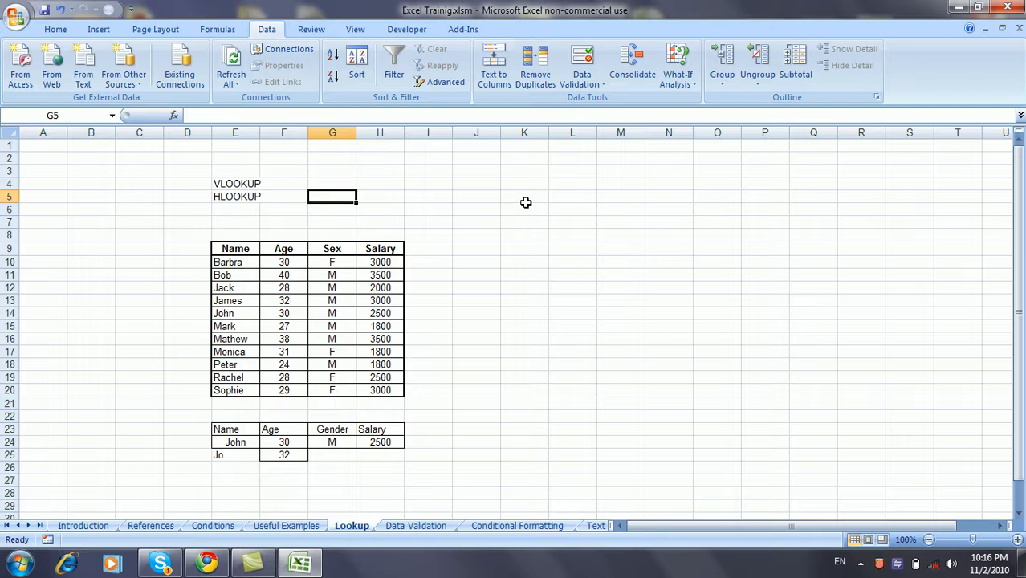
Enter the author's e-mail address in K5, where it becomes a hyperlink.
left_click(542, 198)
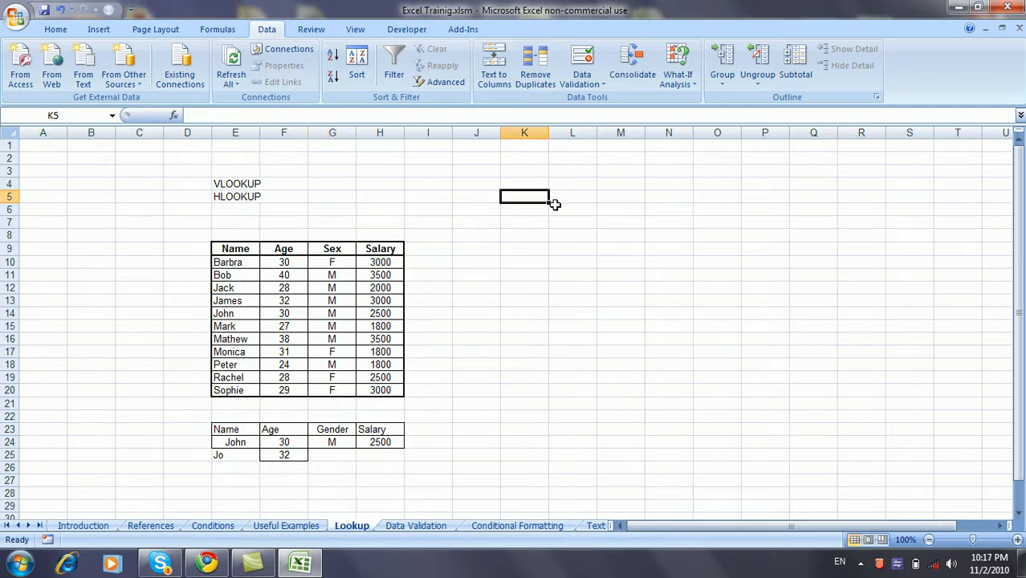
key("Return")
left_click(534, 233)
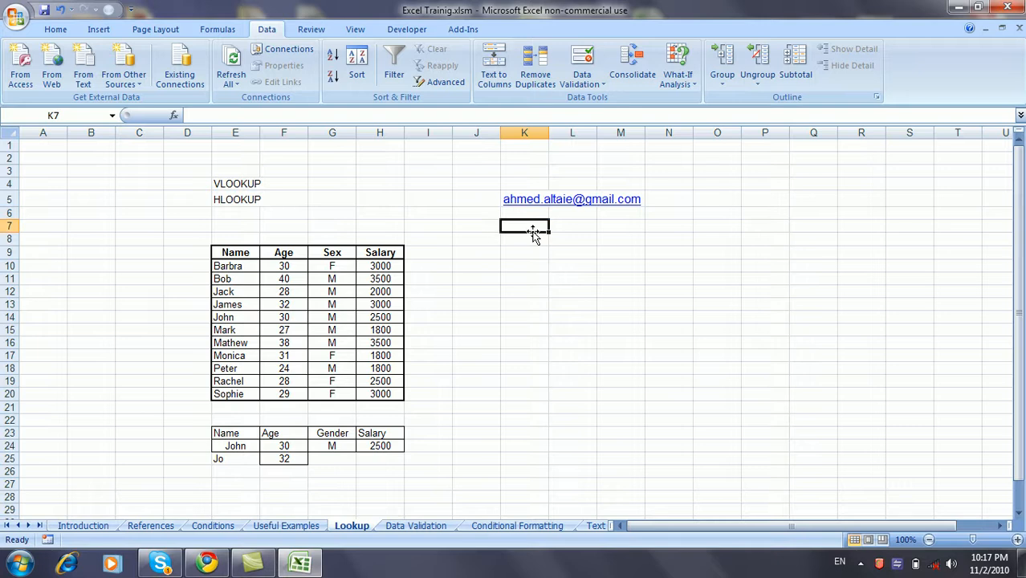